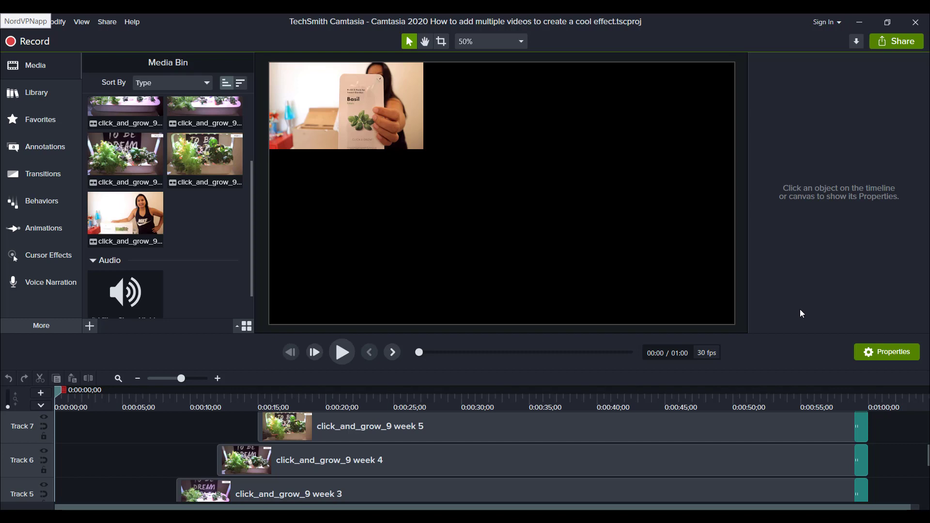
scroll(879, 431, "down", 5)
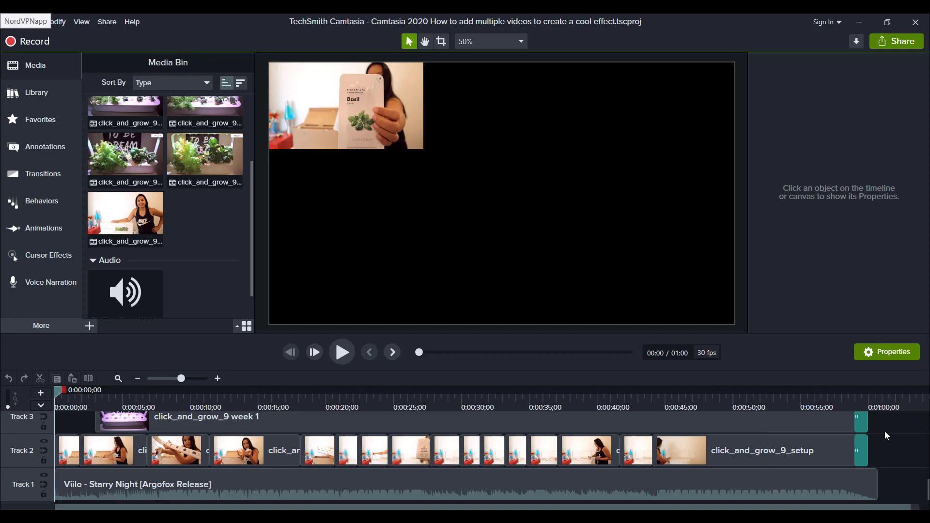
scroll(884, 431, "up", 7)
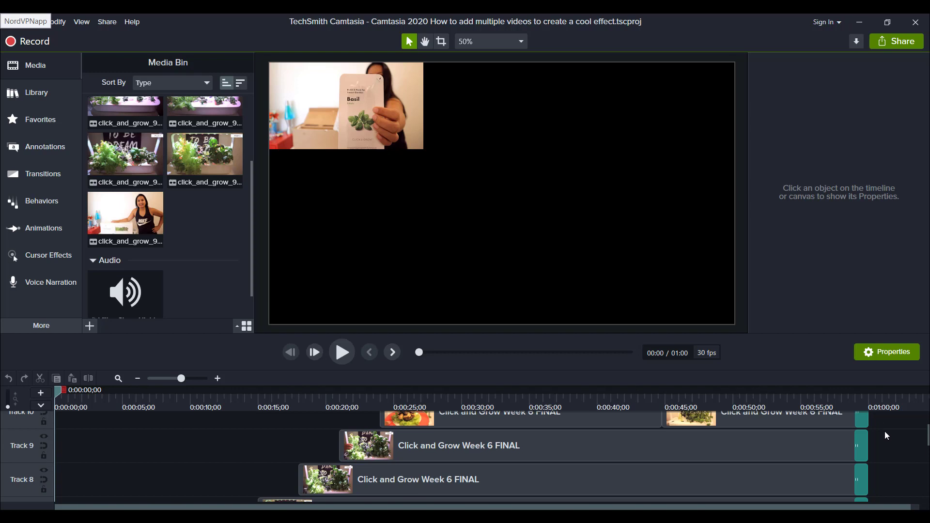
scroll(885, 431, "up", 1)
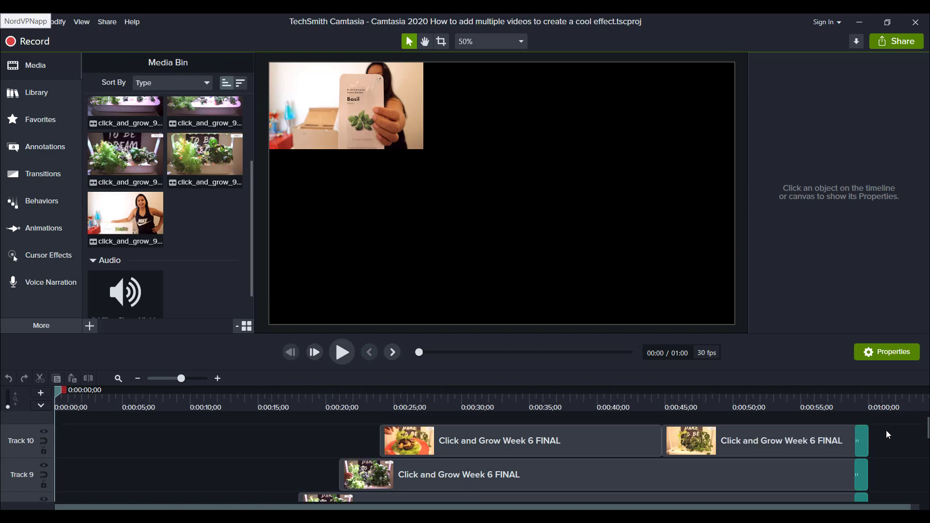
scroll(888, 434, "down", 8)
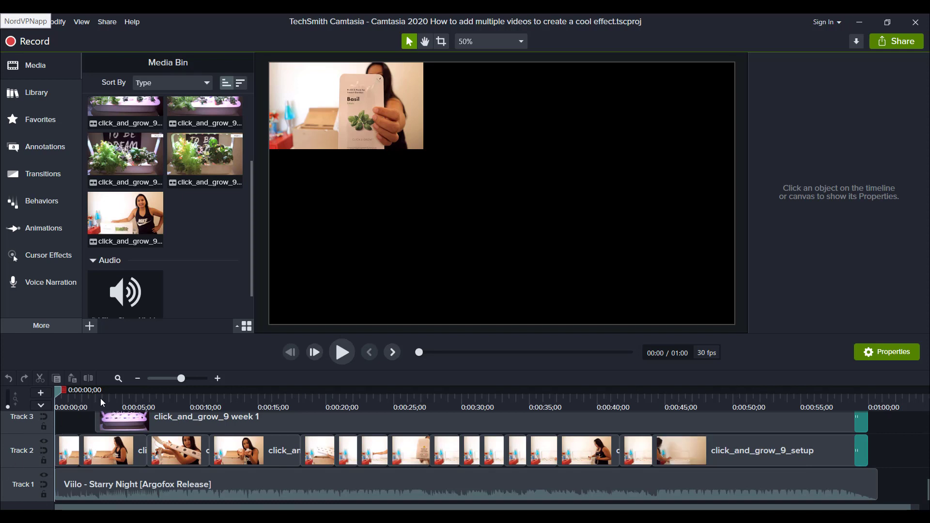
scroll(696, 418, "up", 6)
scroll(696, 417, "up", 3)
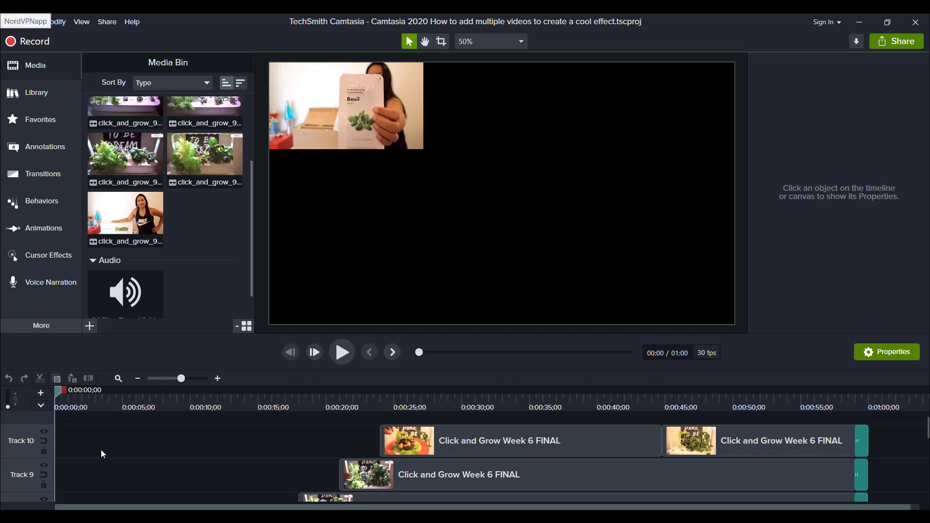
scroll(101, 449, "down", 9)
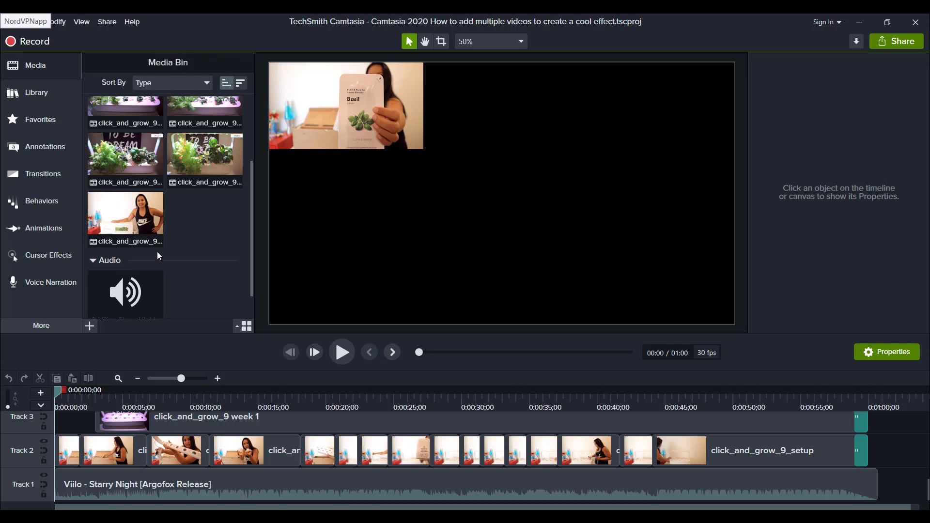
scroll(188, 249, "up", 3)
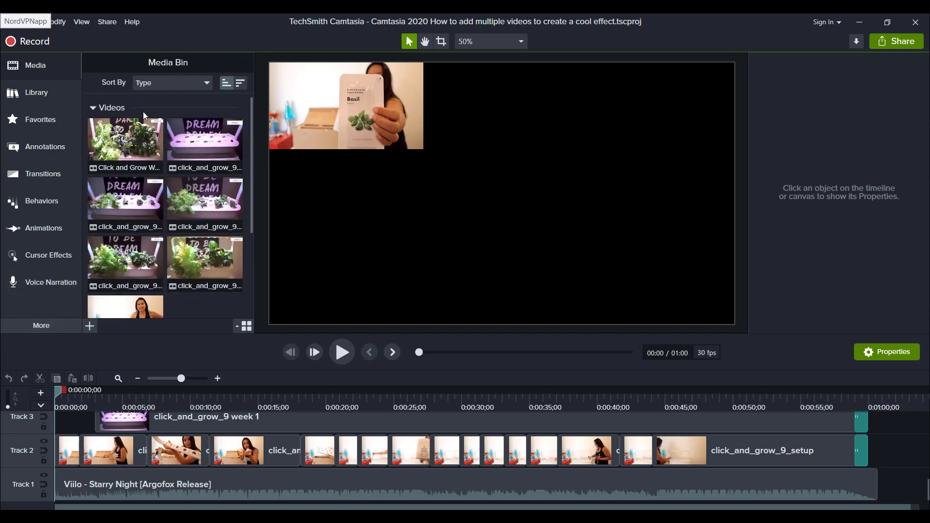
left_click(90, 331)
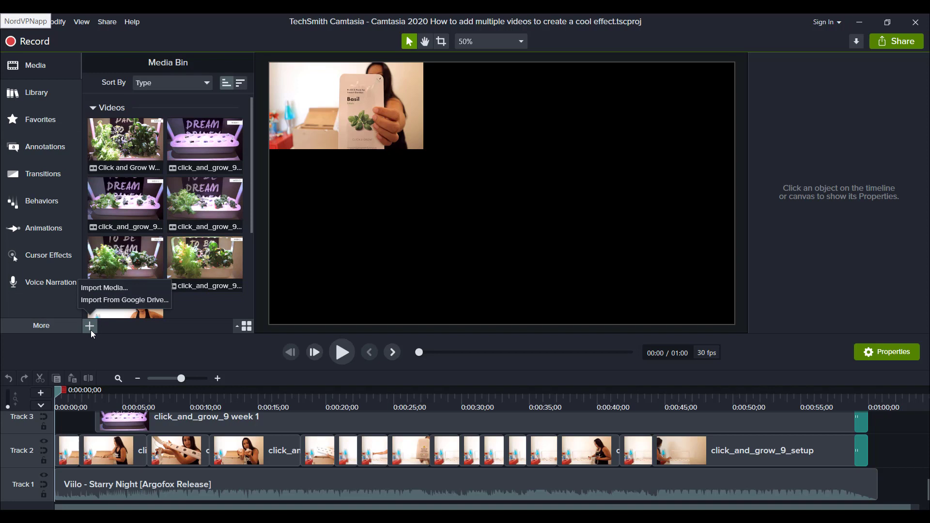
left_click(214, 304)
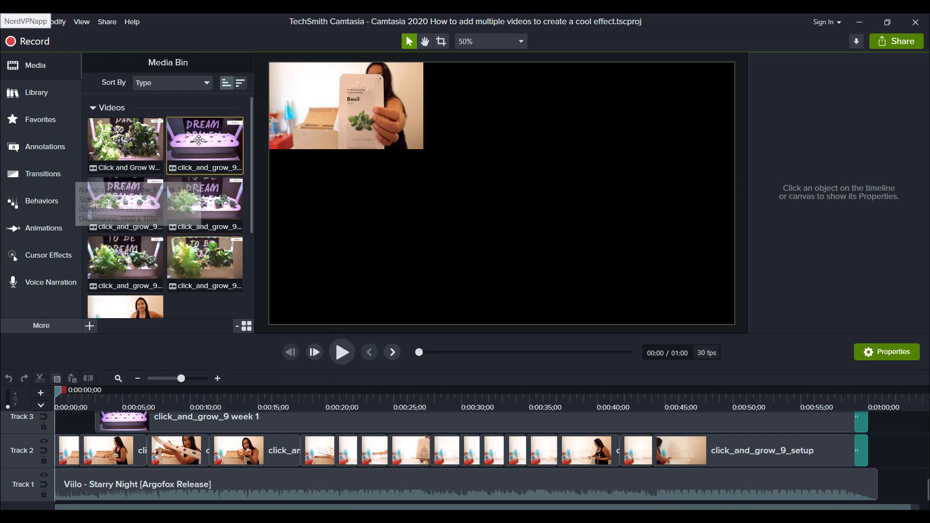
scroll(189, 268, "down", 2)
scroll(189, 273, "down", 2)
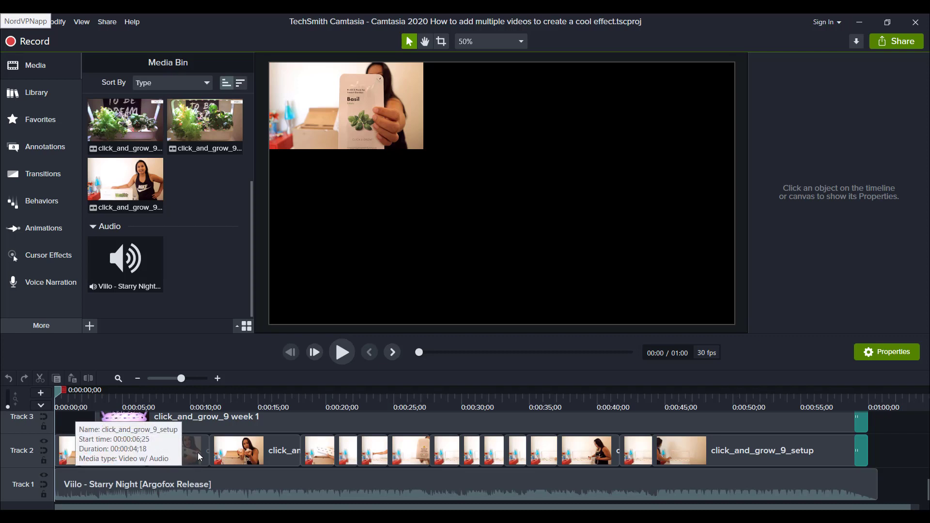
scroll(199, 456, "up", 3)
scroll(199, 456, "down", 1)
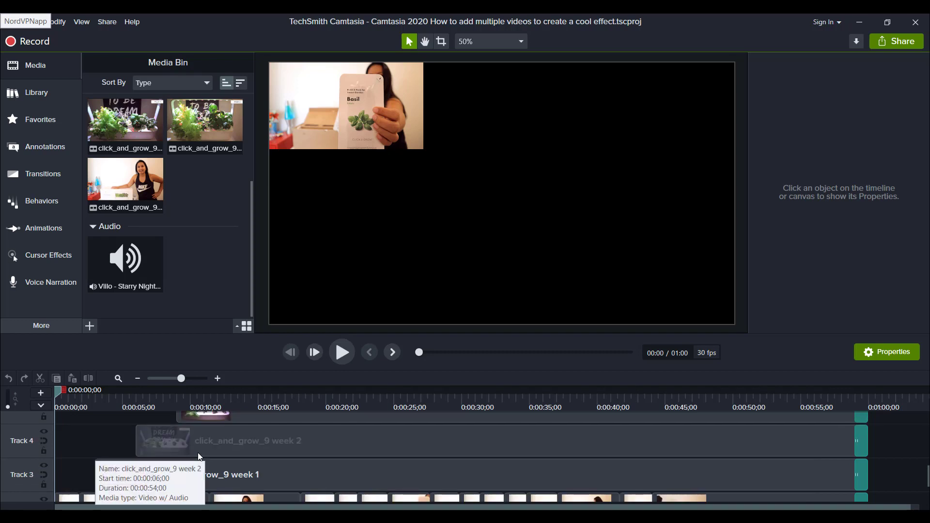
scroll(199, 456, "up", 1)
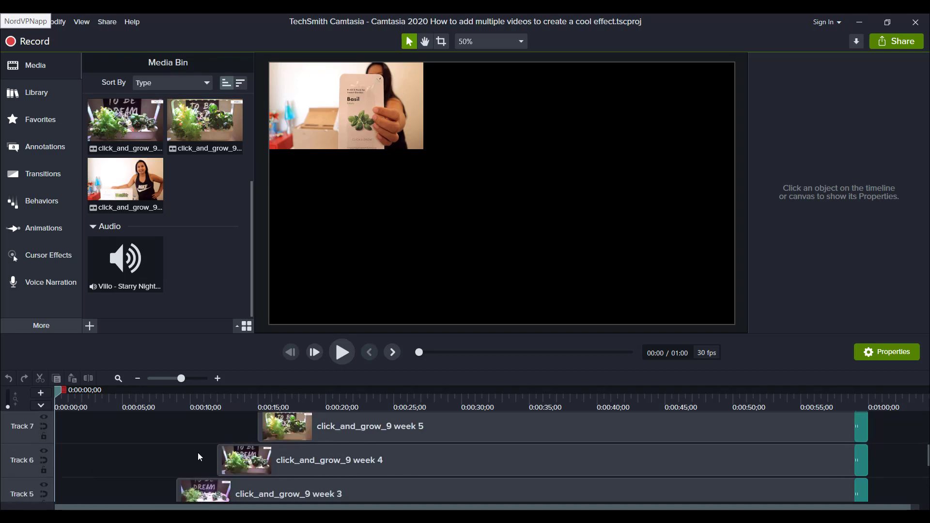
scroll(199, 456, "up", 1)
scroll(198, 452, "down", 2)
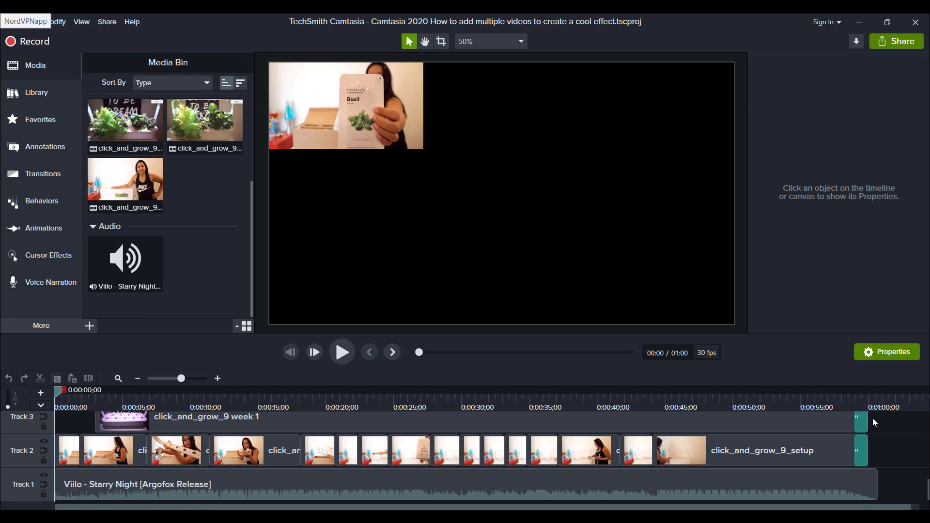
Step: Place the setup clip on Track 1 at 01:02 and silence its audio
key("End")
left_click_drag(125, 179, 412, 194)
left_click_drag(889, 450, 888, 484)
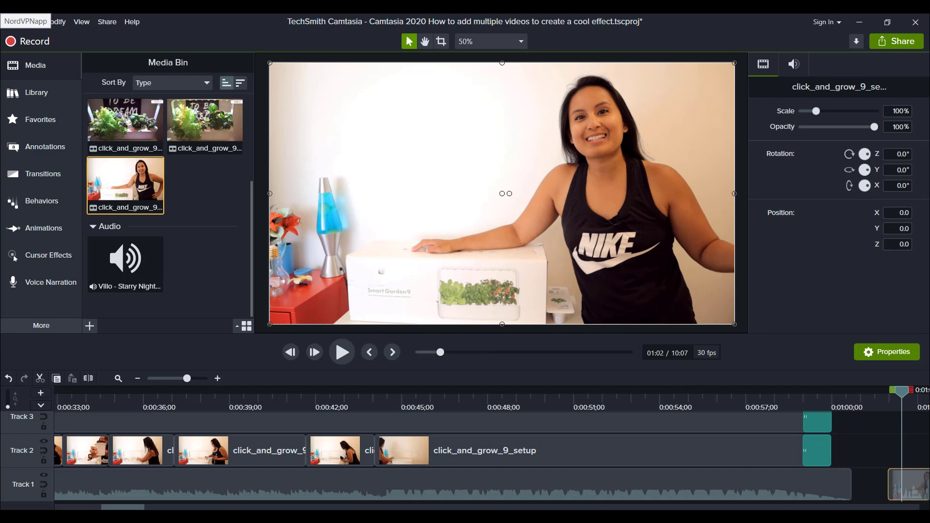
left_click_drag(108, 509, 141, 509)
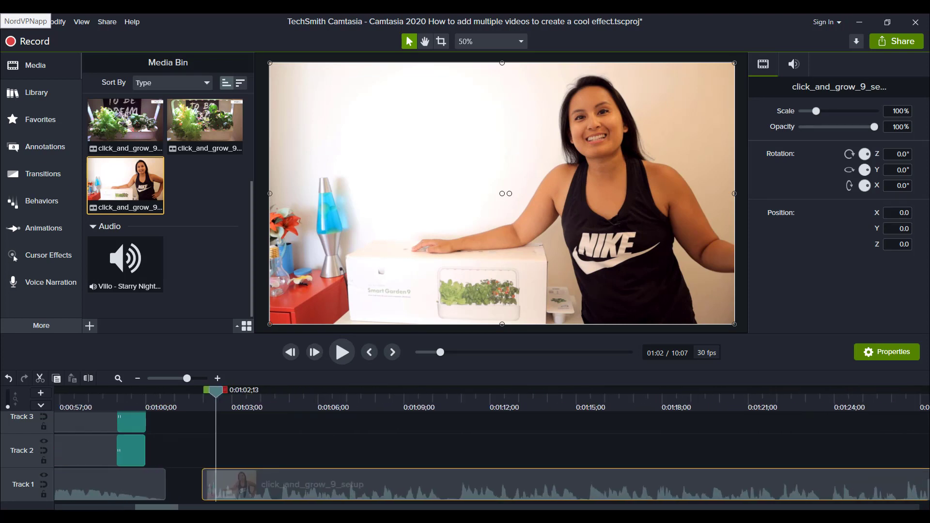
right_click(266, 490)
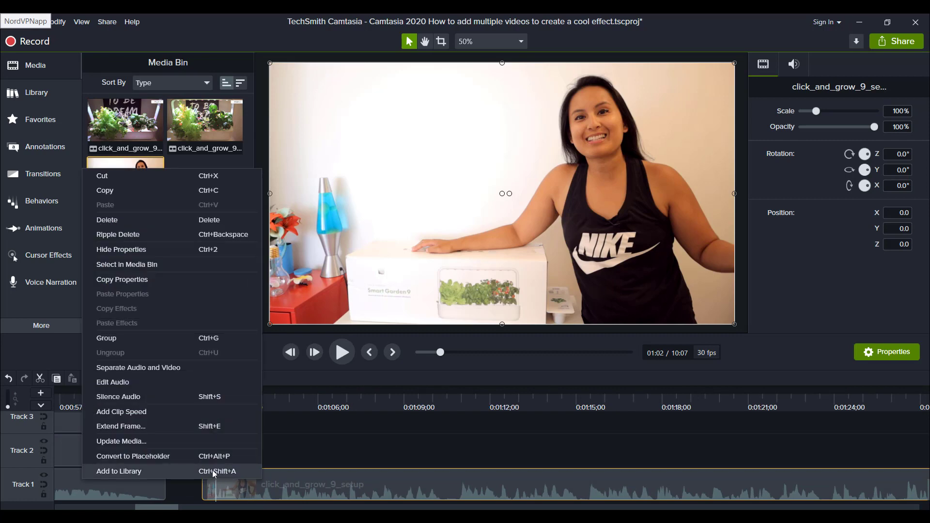
left_click(159, 396)
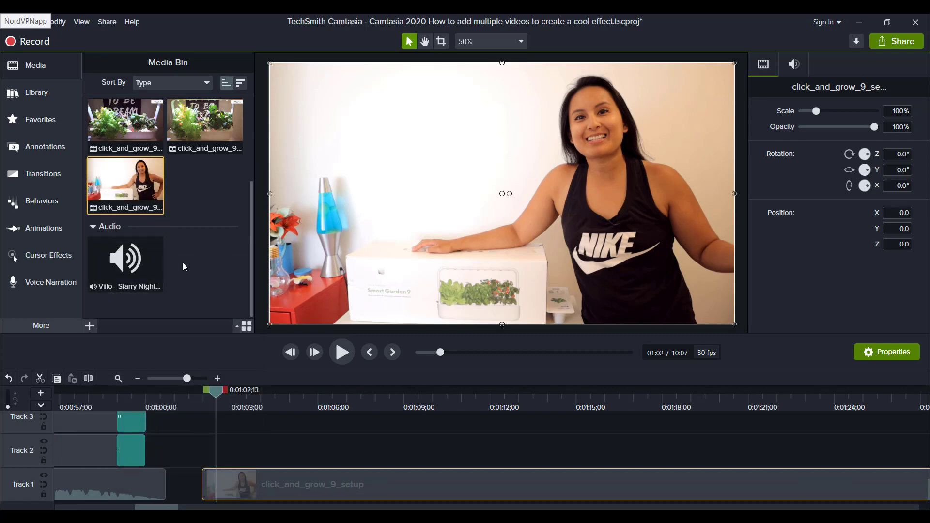
Step: Add the week 1 and week 2 clips to Tracks 2 and 3 at 01:02, silencing both
scroll(183, 264, "up", 5)
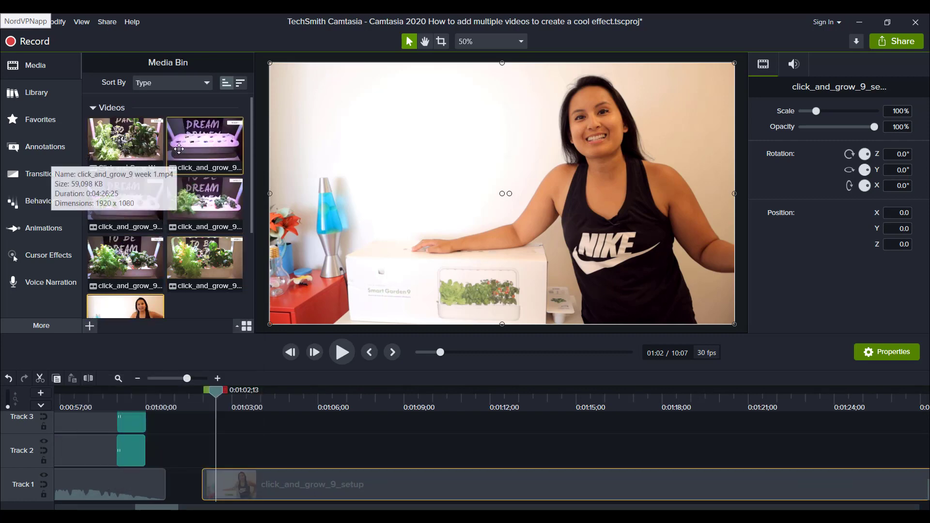
left_click_drag(179, 149, 200, 463)
right_click(275, 443)
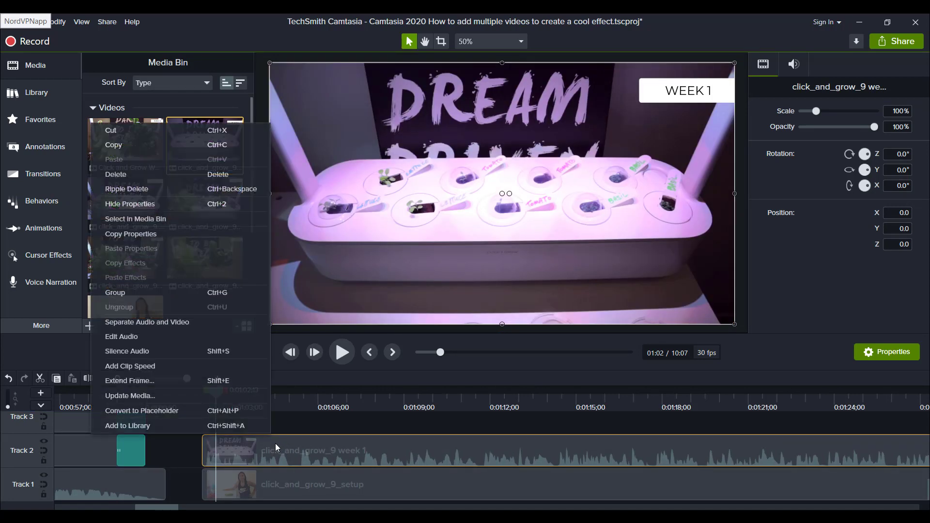
left_click(185, 352)
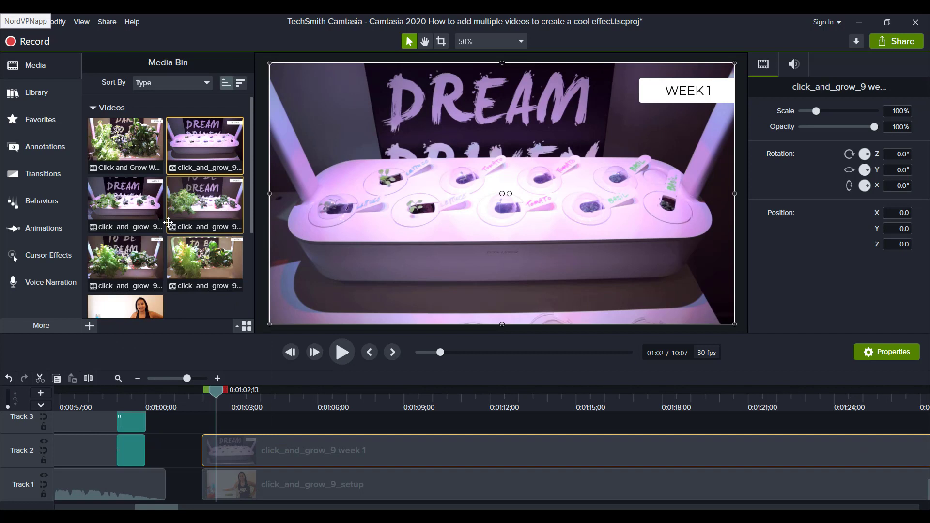
left_click(118, 203)
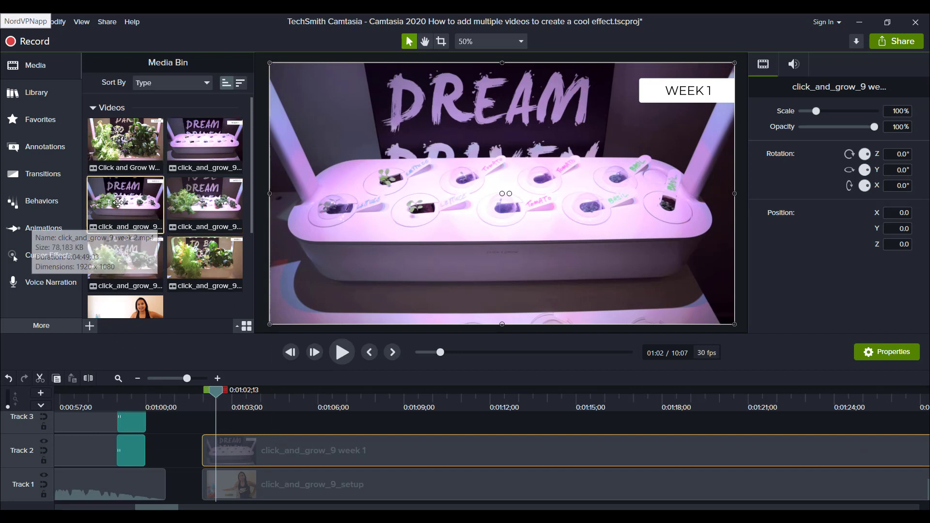
left_click_drag(117, 202, 209, 424)
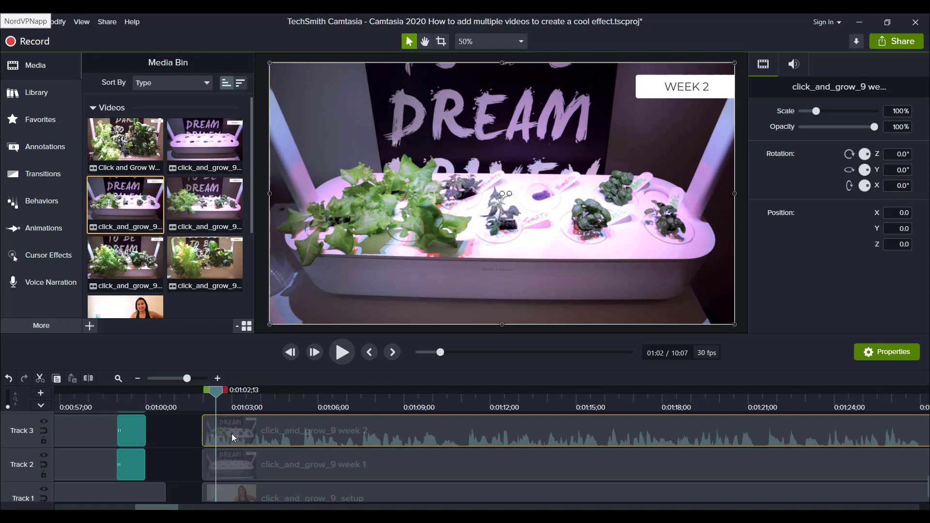
right_click(232, 434)
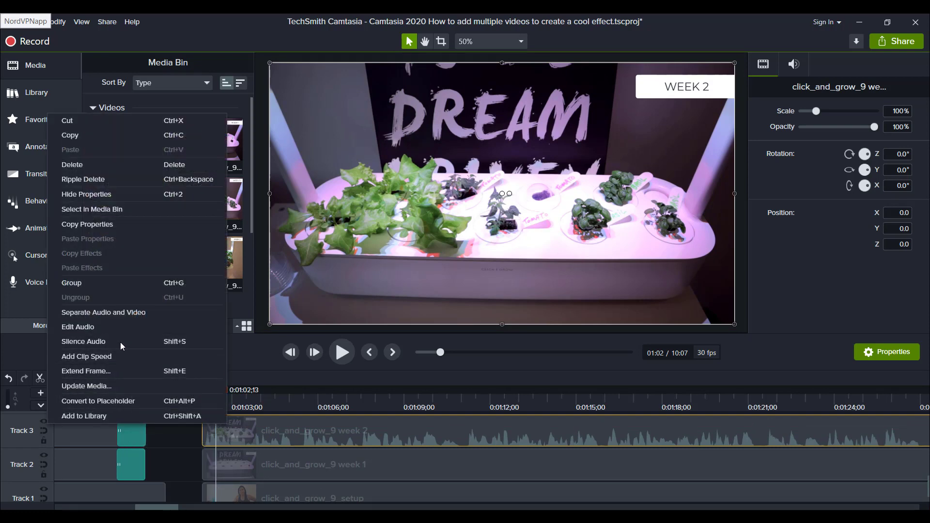
left_click(223, 443)
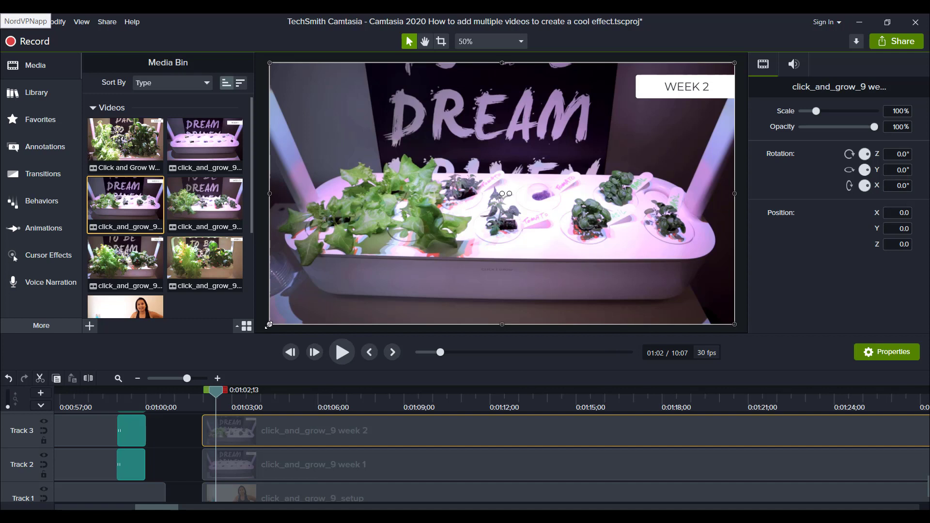
Step: Shrink the week 2, week 1 and setup clips, putting week 2 in the top-right corner
left_click_drag(269, 324, 576, 72)
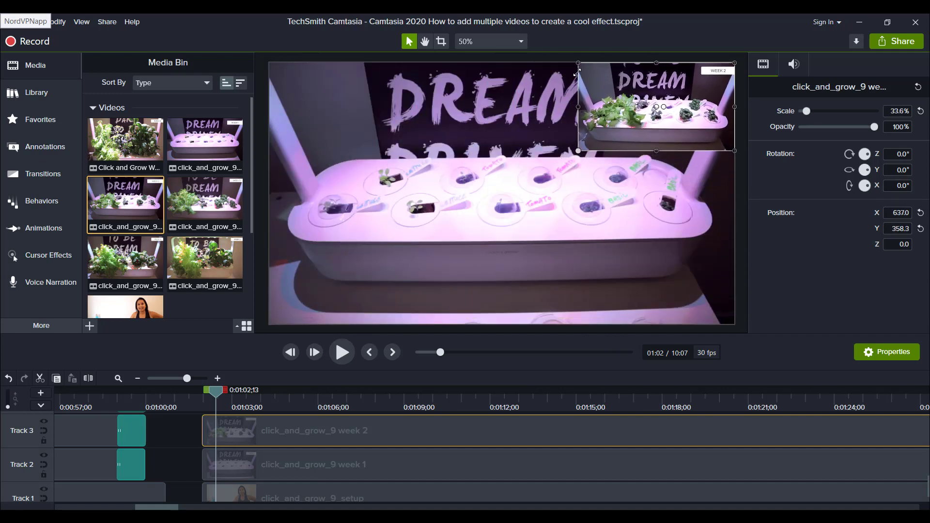
left_click(293, 309)
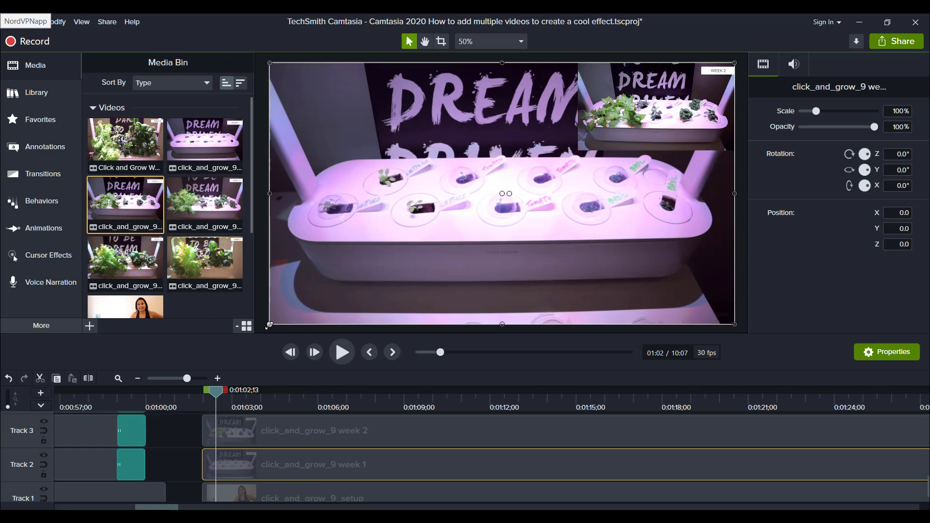
left_click_drag(270, 323, 580, 121)
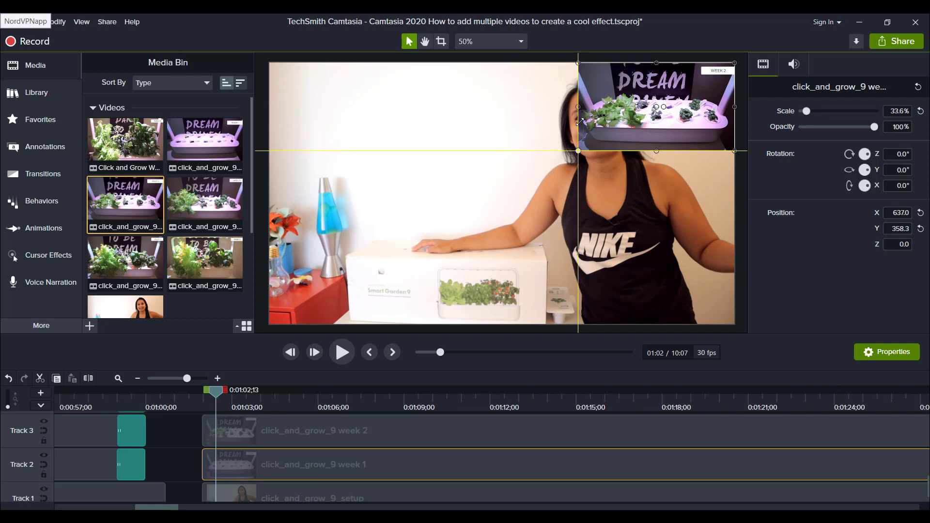
left_click(441, 242)
left_click_drag(269, 323, 577, 142)
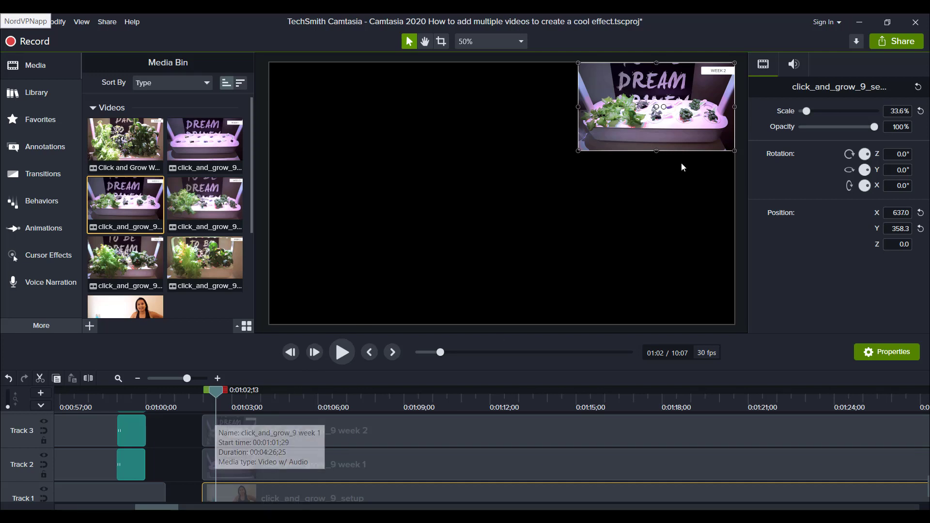
Step: Move the setup clip to the top-left and the week 1 clip to the top-middle
left_click_drag(654, 107, 345, 109)
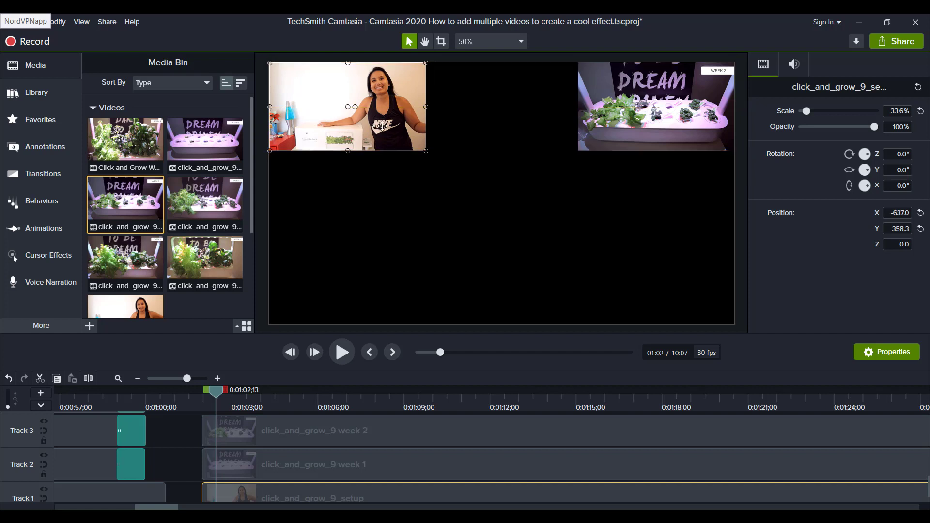
left_click(398, 472)
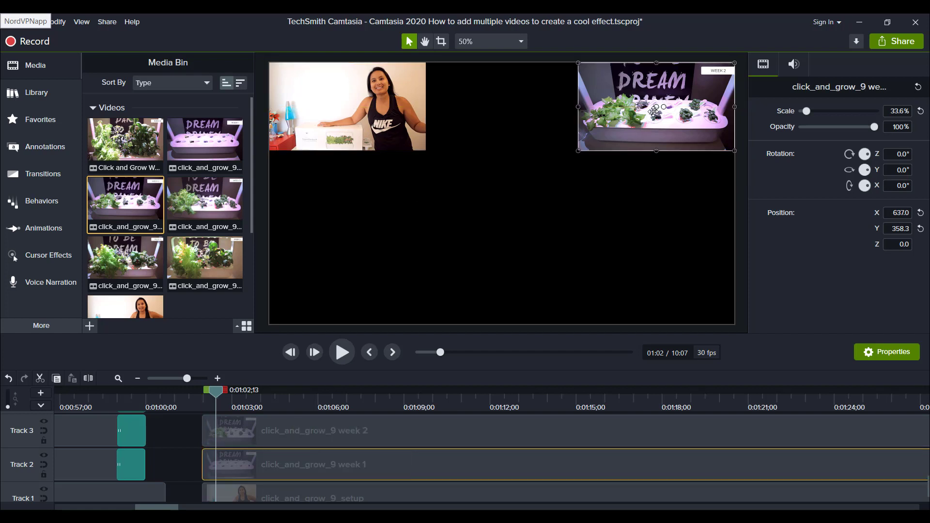
left_click_drag(622, 114, 505, 107)
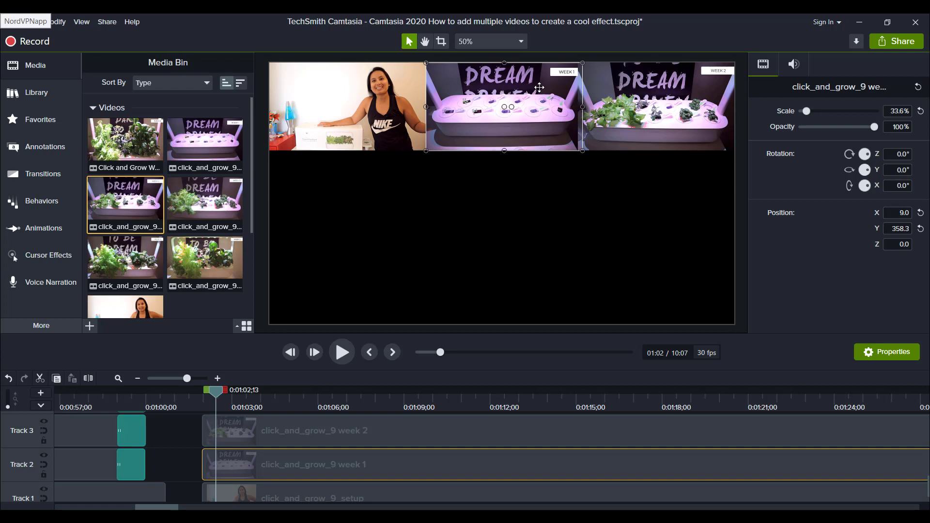
Step: At about 0:57, scale the setup, week 1 and week 2 clips down to about 32%
left_click(75, 403)
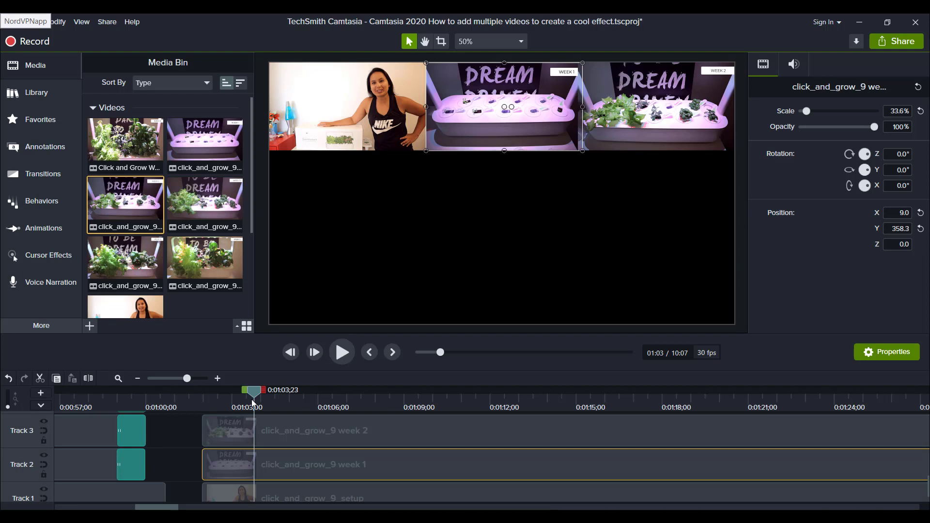
left_click(395, 145)
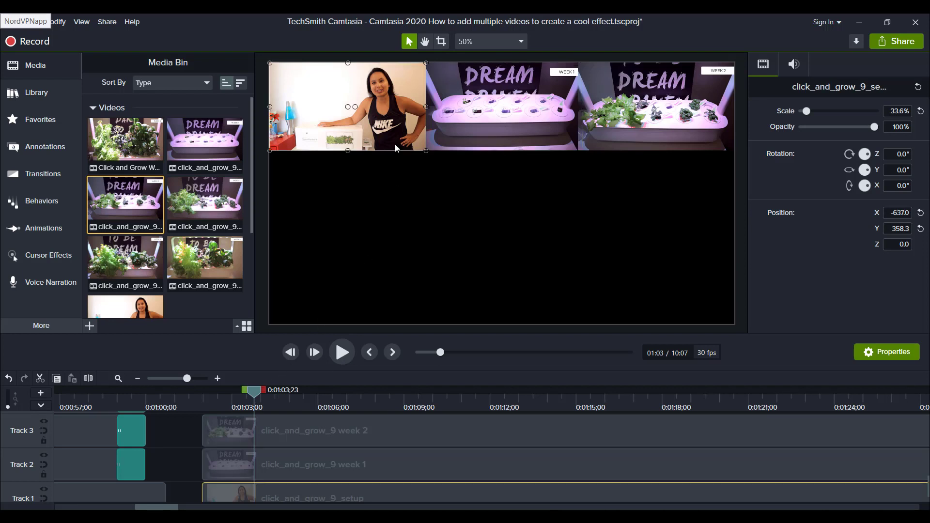
left_click_drag(425, 150, 418, 146)
left_click(434, 145)
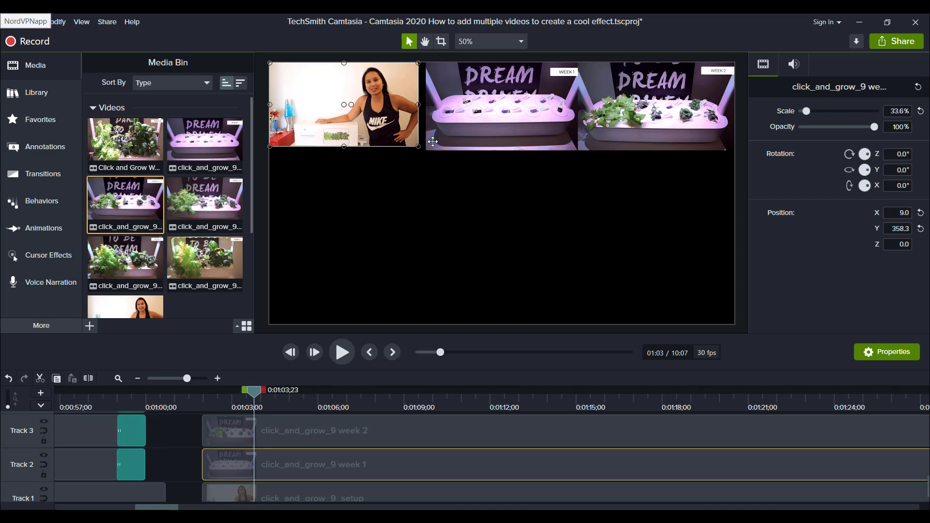
left_click_drag(426, 149, 460, 121)
left_click(600, 125)
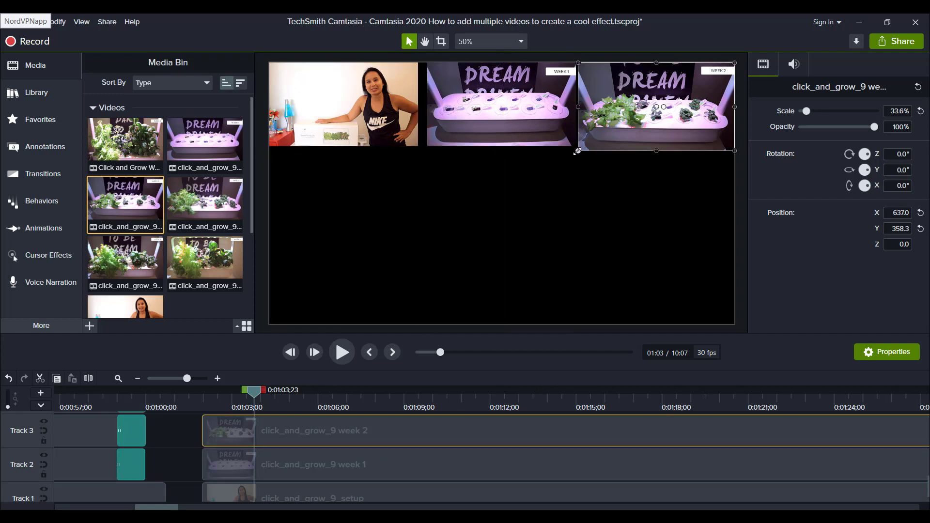
left_click_drag(577, 151, 585, 146)
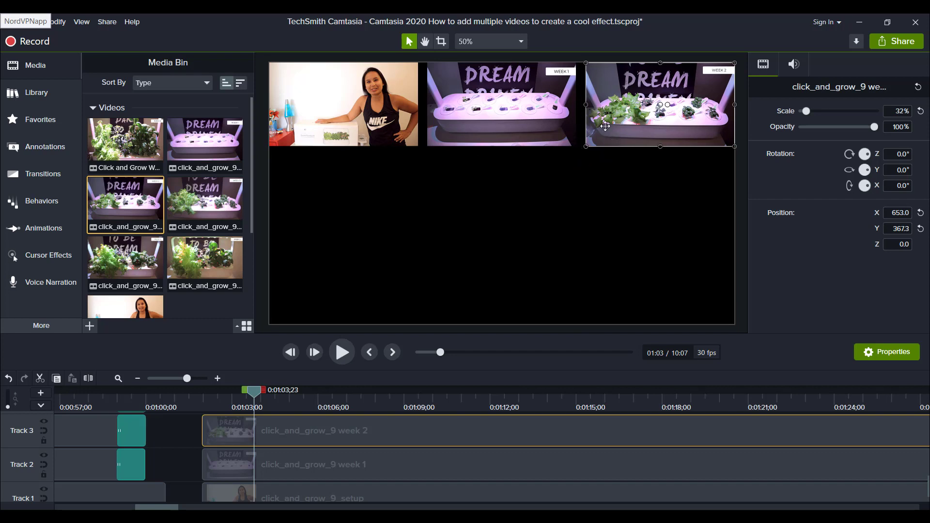
Step: Fine-tune week 2 and week 1 to 32.9% so all three clips sit edge to edge
left_click_drag(586, 148, 583, 150)
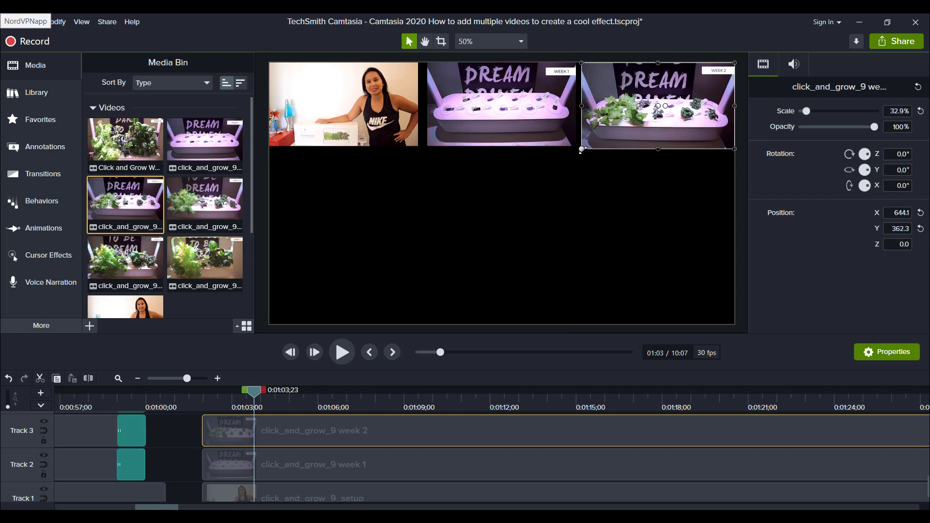
left_click(479, 130)
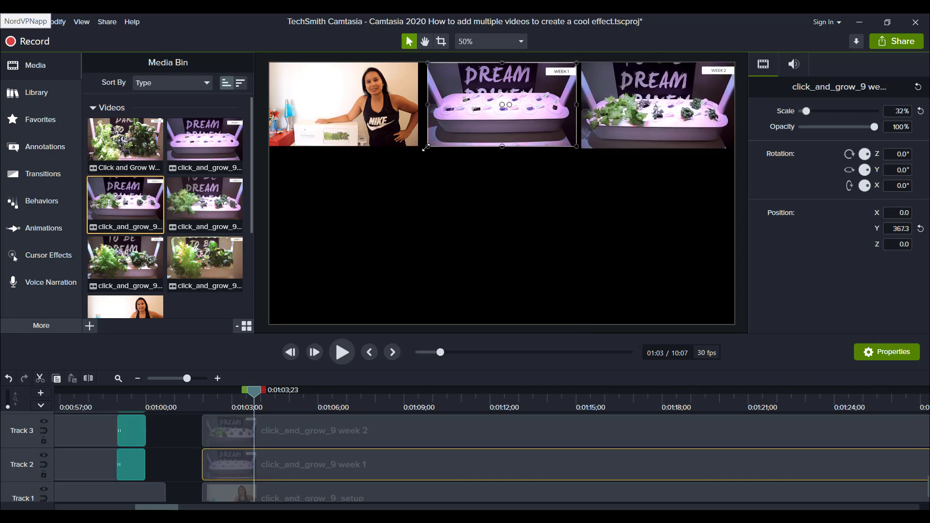
left_click_drag(426, 147, 422, 148)
left_click(387, 133)
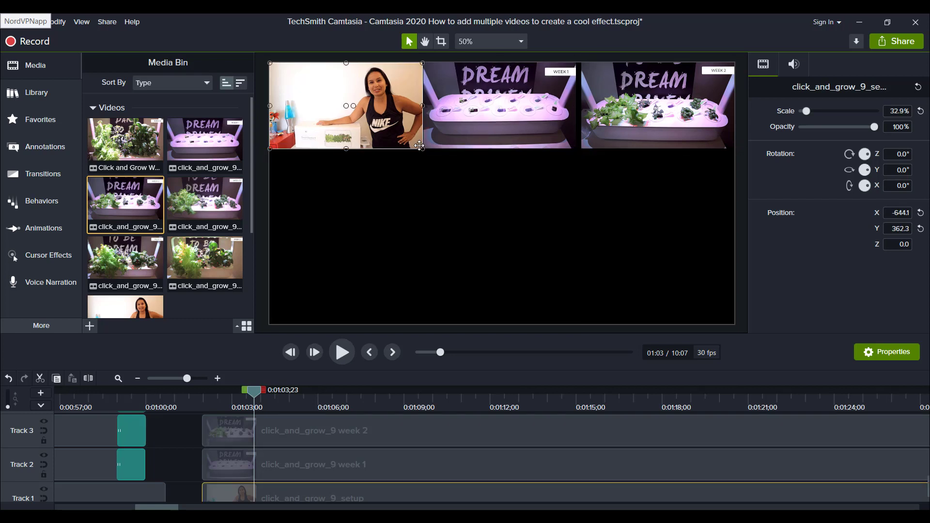
left_click(473, 117)
left_click_drag(473, 117, 474, 117)
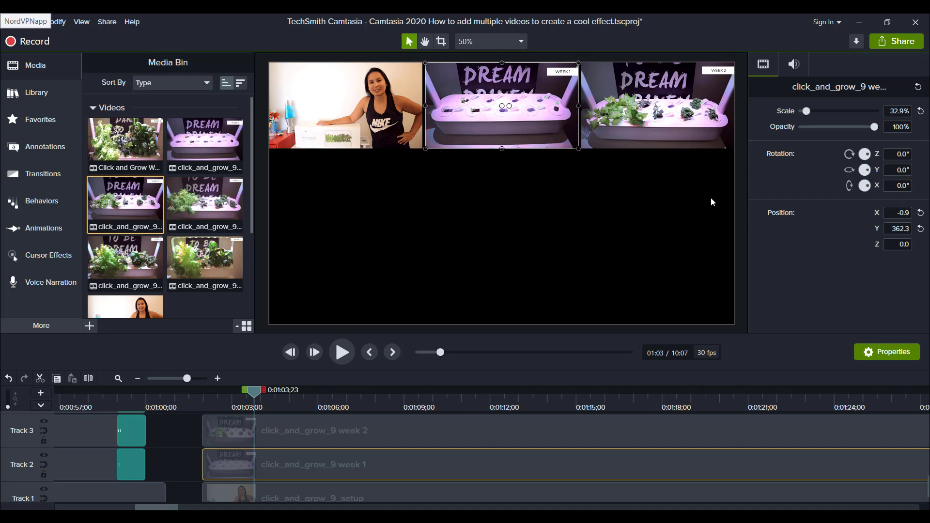
left_click(736, 191)
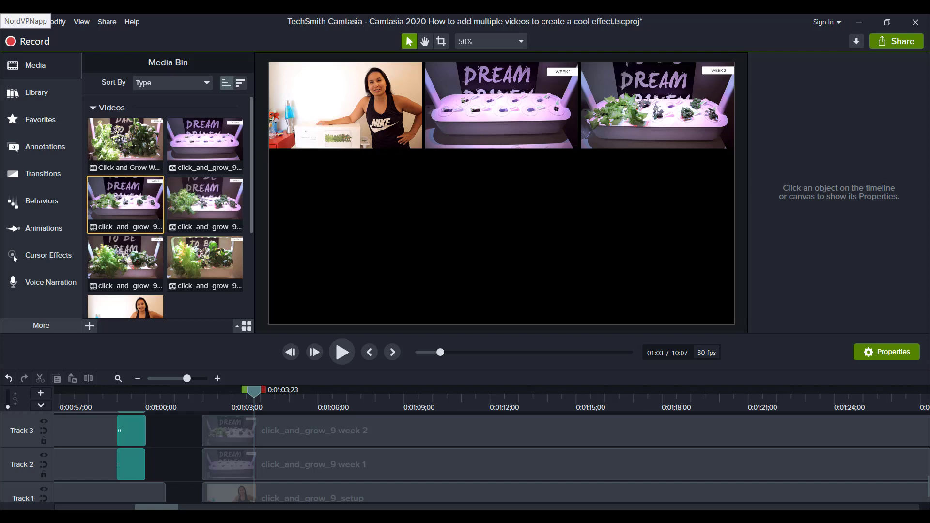
scroll(355, 446, "up", 1)
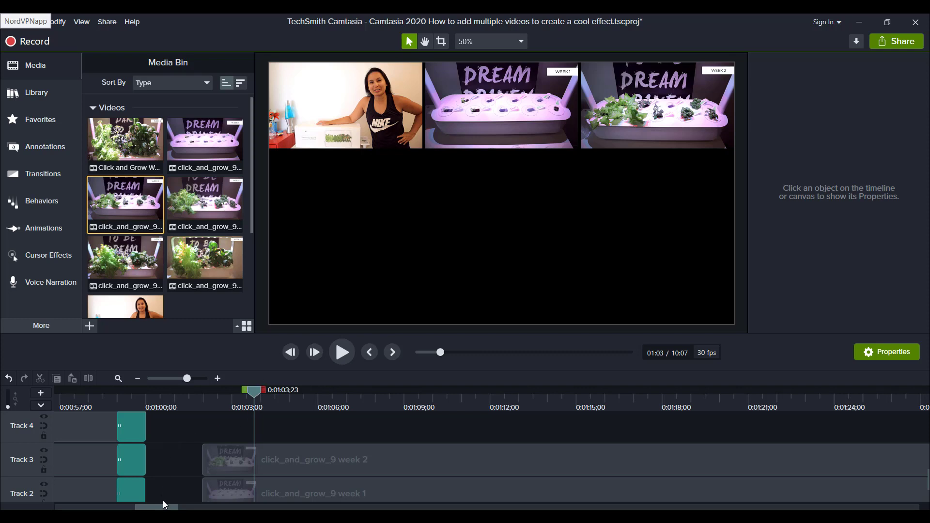
scroll(163, 504, "down", 2)
left_click_drag(158, 508, 78, 508)
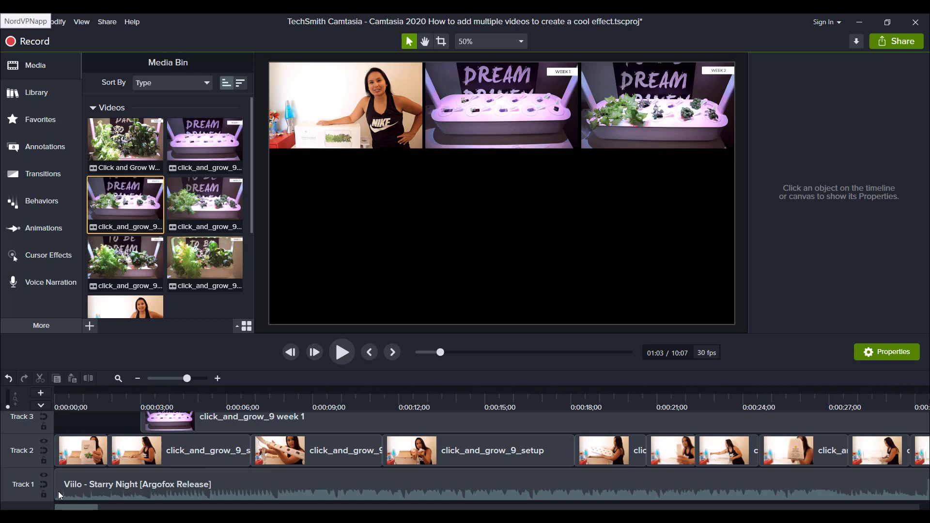
scroll(191, 436, "up", 1)
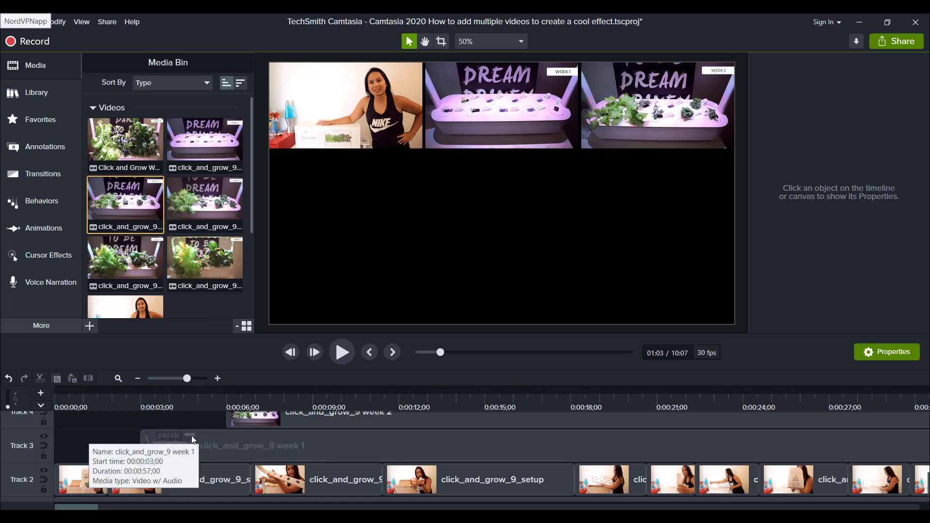
scroll(191, 436, "up", 6)
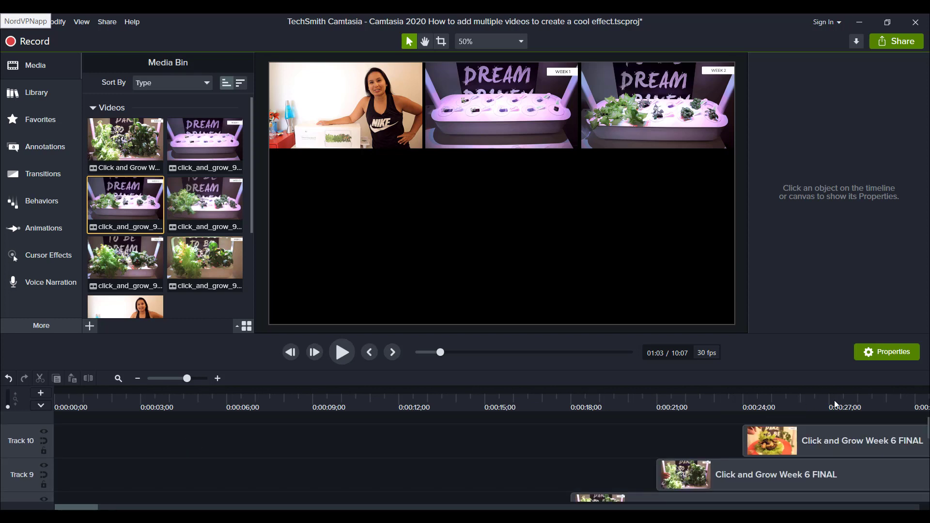
scroll(837, 435, "down", 7)
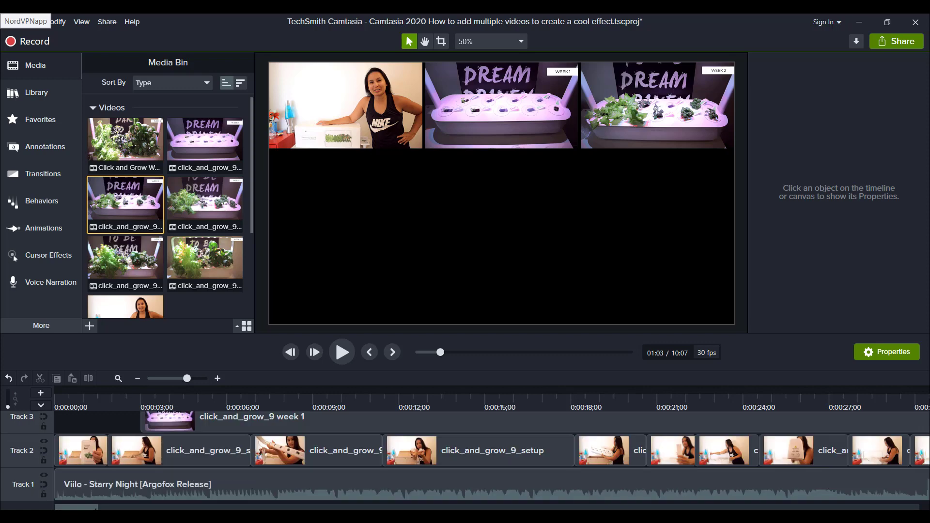
left_click_drag(83, 508, 153, 508)
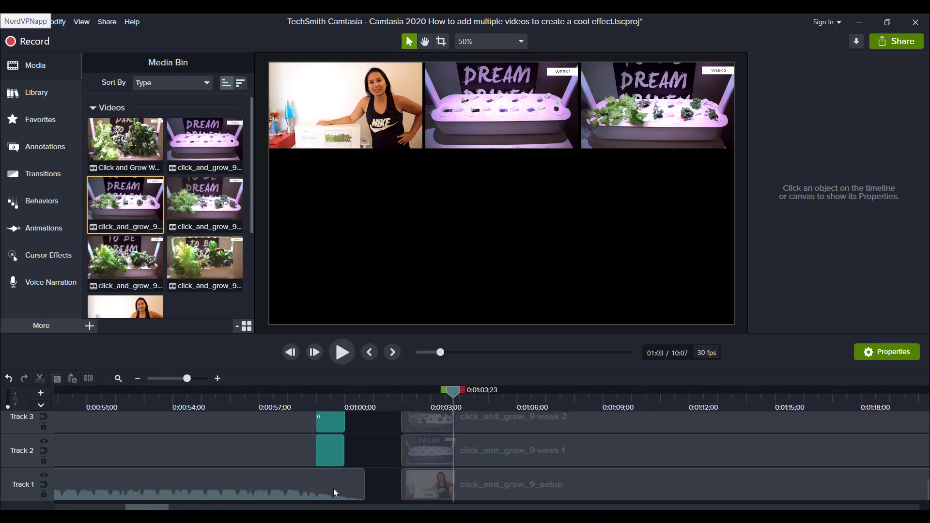
scroll(477, 484, "up", 2)
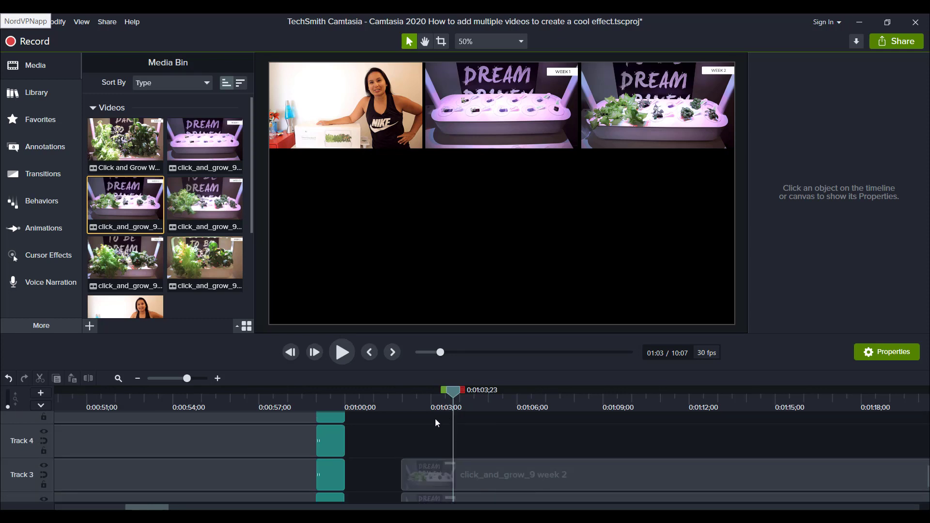
scroll(436, 446, "up", 1)
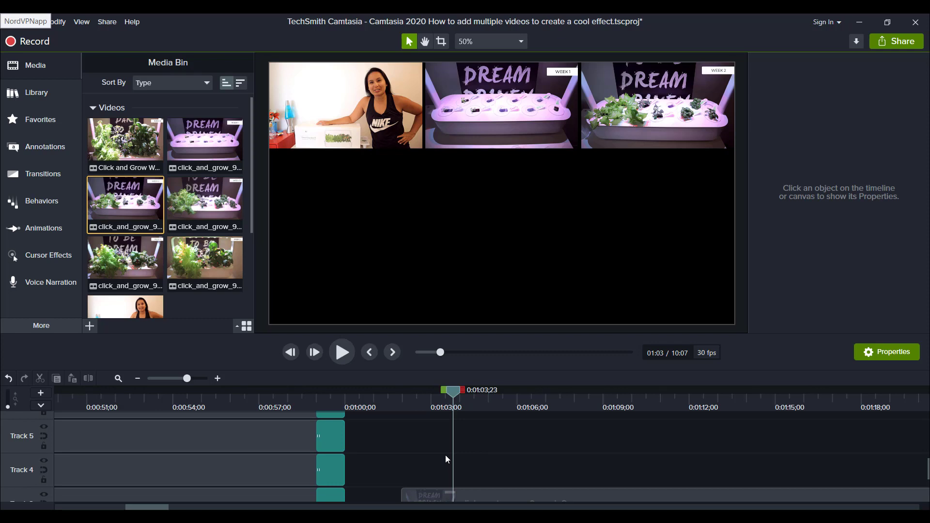
scroll(464, 453, "up", 1)
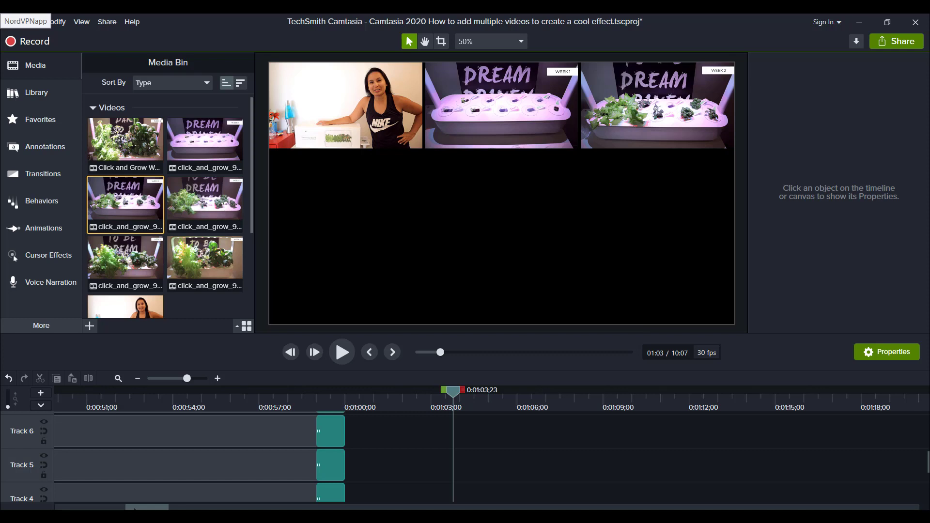
Step: Zoom the timeline out and return the playhead to the beginning
scroll(101, 472, "left", 10)
scroll(101, 472, "down", 3)
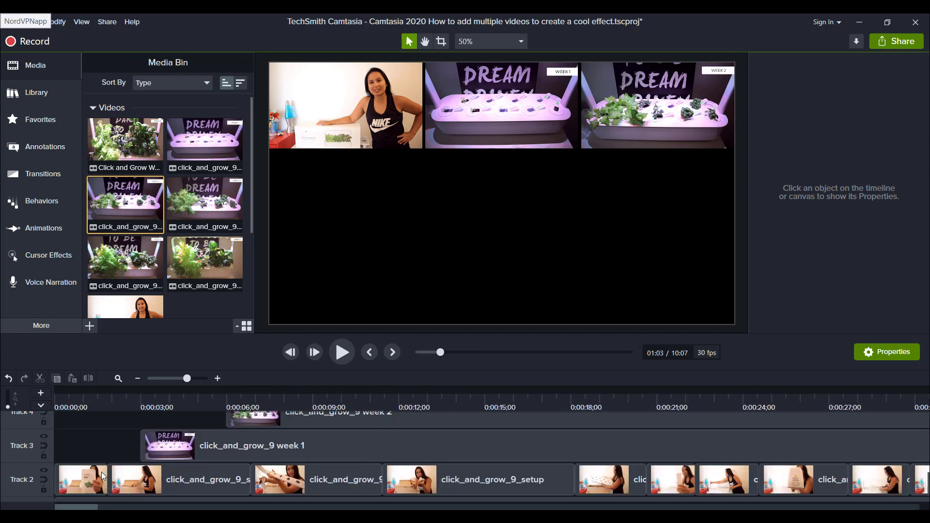
left_click(138, 377)
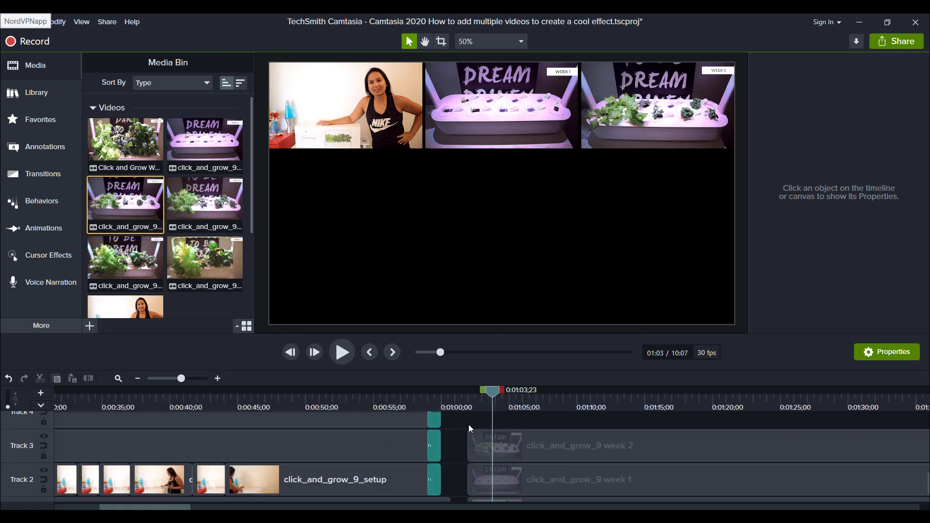
left_click_drag(466, 455, 464, 499)
scroll(451, 449, "down", 1)
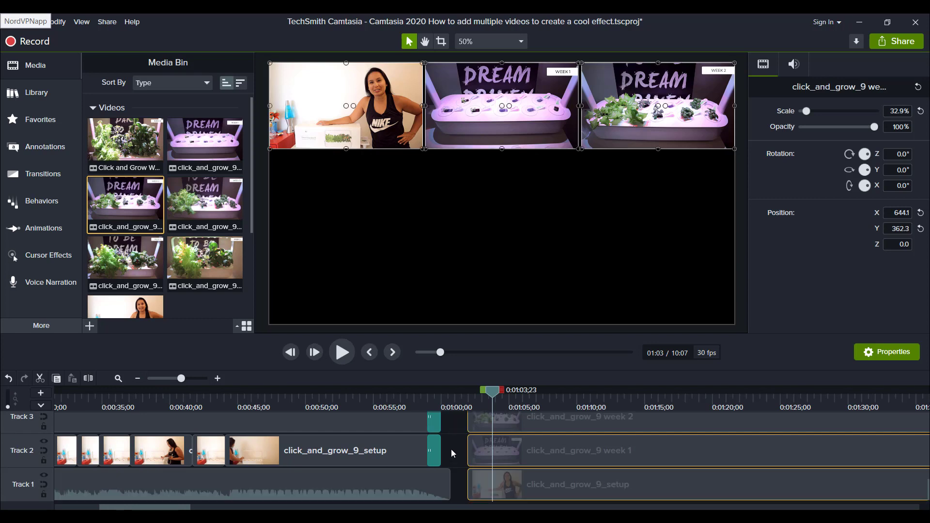
scroll(77, 450, "left", 6)
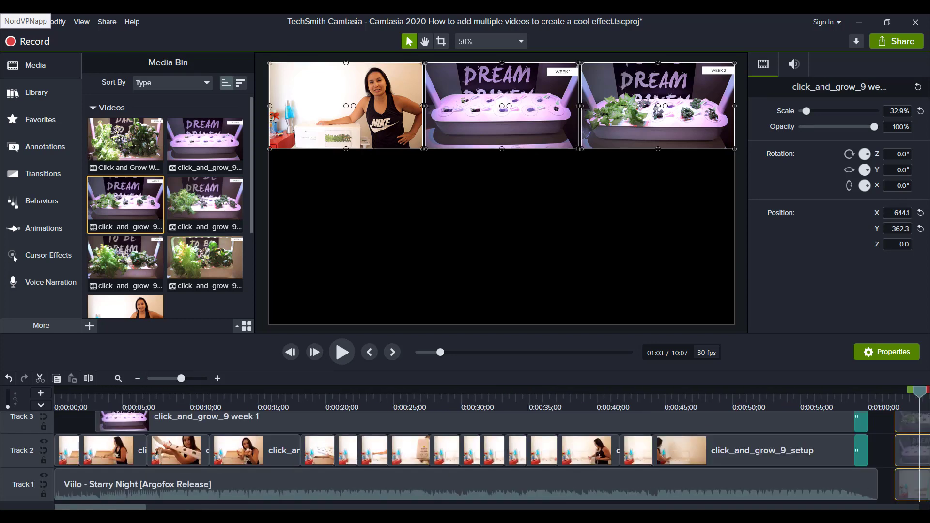
left_click(74, 402)
left_click(57, 402)
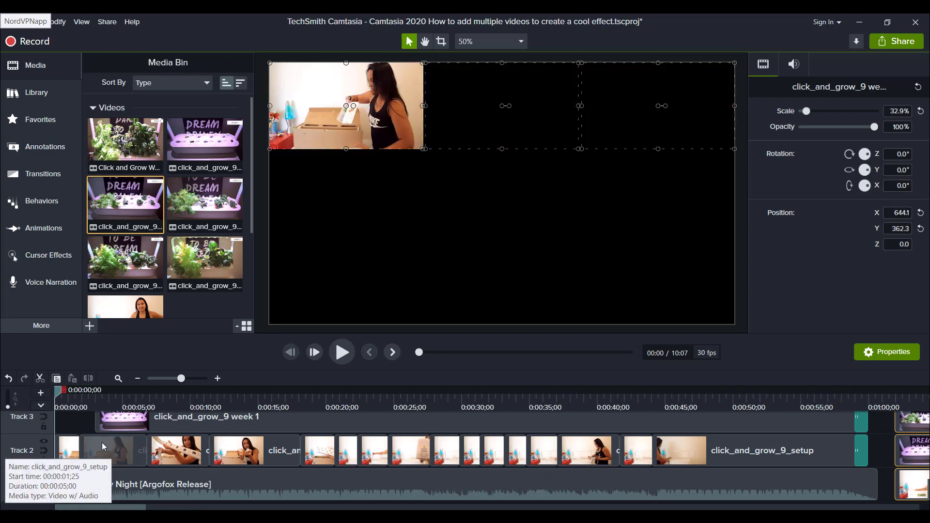
Step: Deselect the grid clips and set the playhead to 0:24;00, where Track 10's clip begins
left_click(80, 424)
scroll(79, 424, "up", 1)
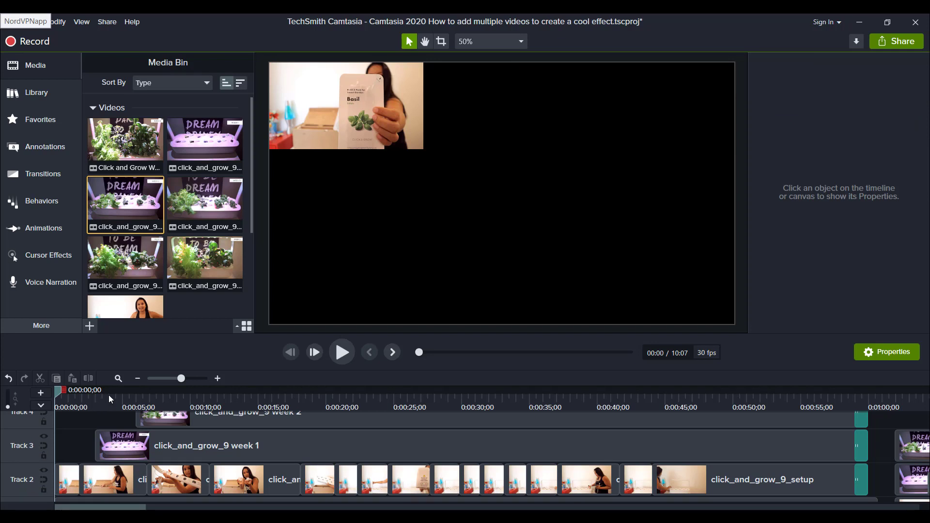
scroll(124, 421, "up", 2)
scroll(123, 421, "up", 6)
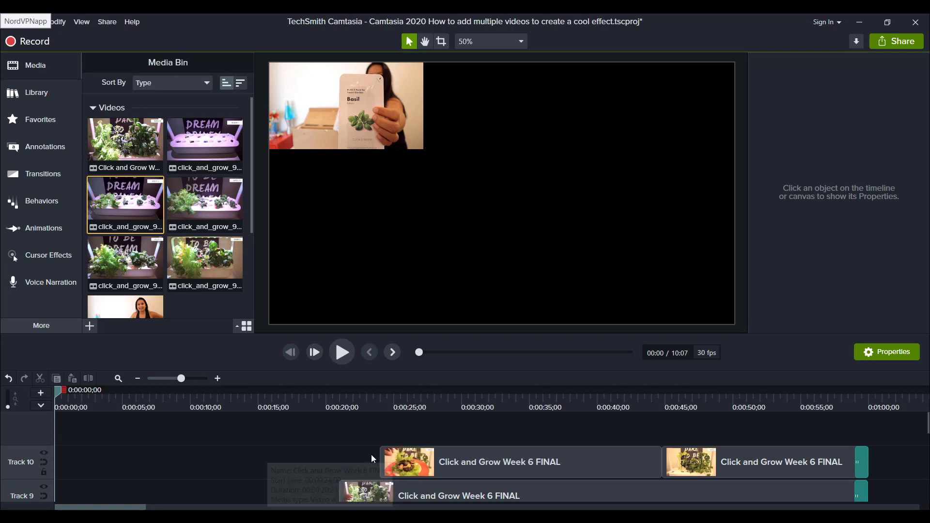
left_click(381, 402)
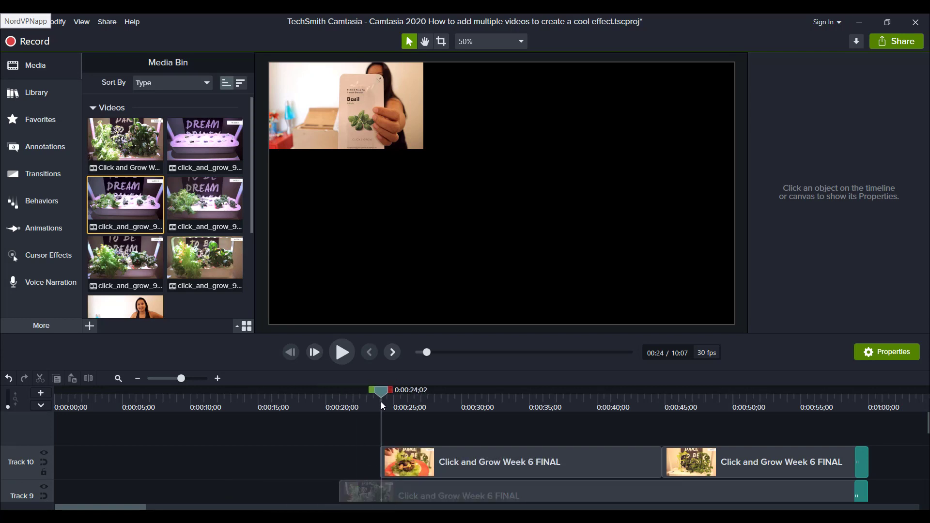
left_click(379, 402)
Step: Scroll back to Tracks 1–3, pan past one minute, and select the later setup clip
scroll(116, 460, "down", 7)
mouse_move(86, 507)
left_mouse_down()
mouse_move(108, 509)
mouse_move(83, 509)
left_mouse_up()
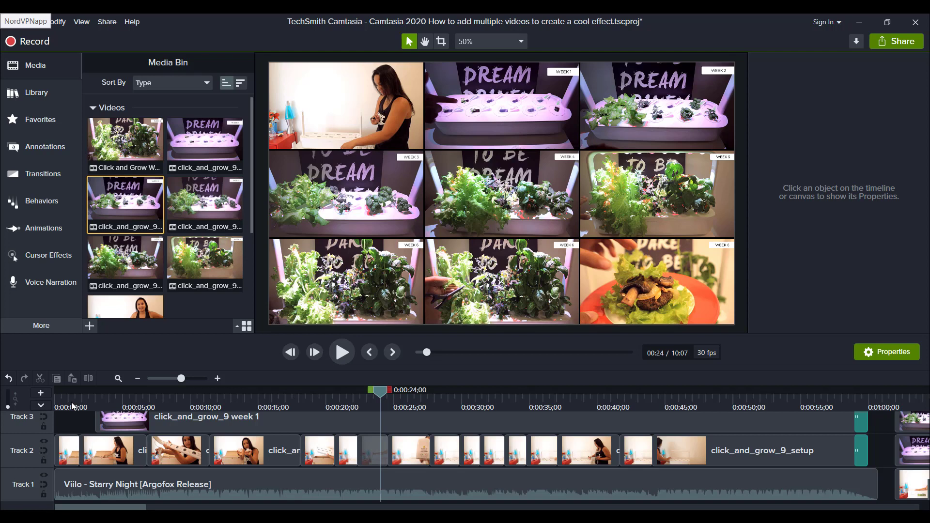
left_click_drag(117, 506, 180, 507)
left_click(295, 484)
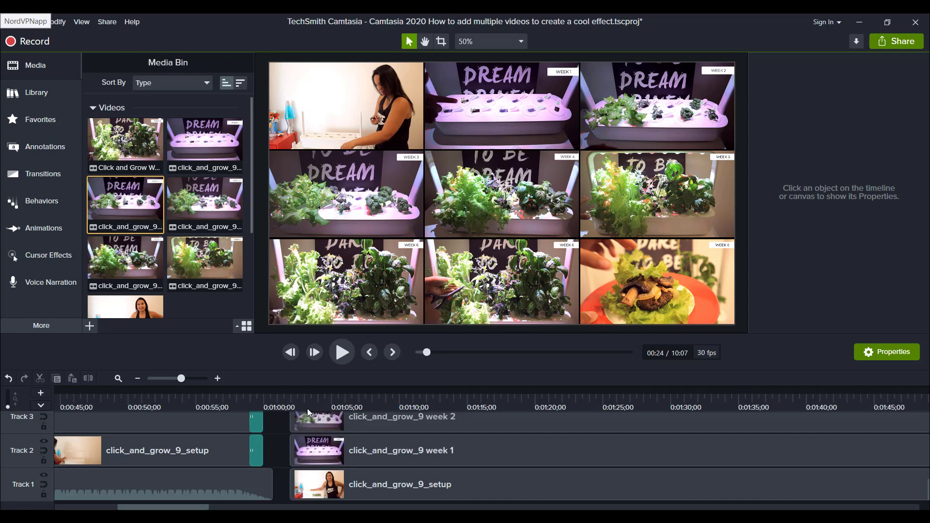
Step: Delay the later week 1 clip to about 1:03 and week 2 to 01:06;06
left_click(291, 400)
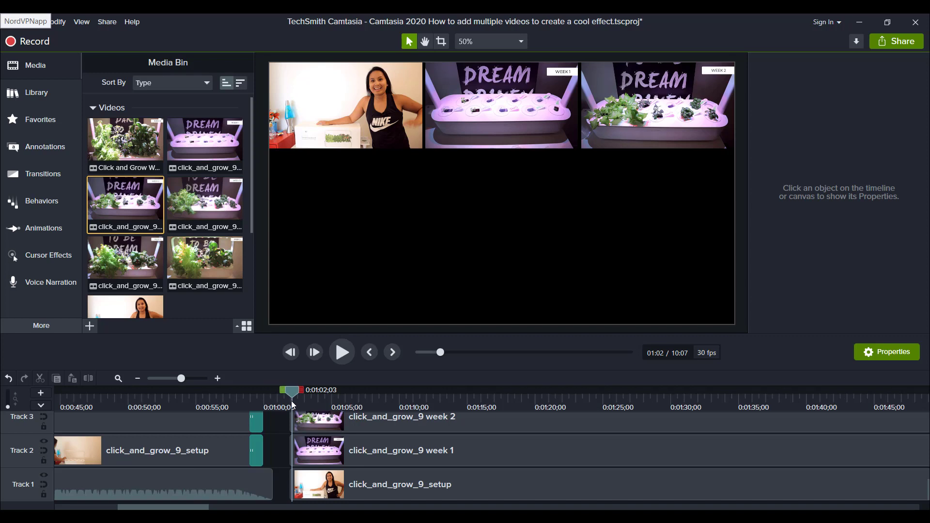
left_click_drag(291, 400, 312, 396)
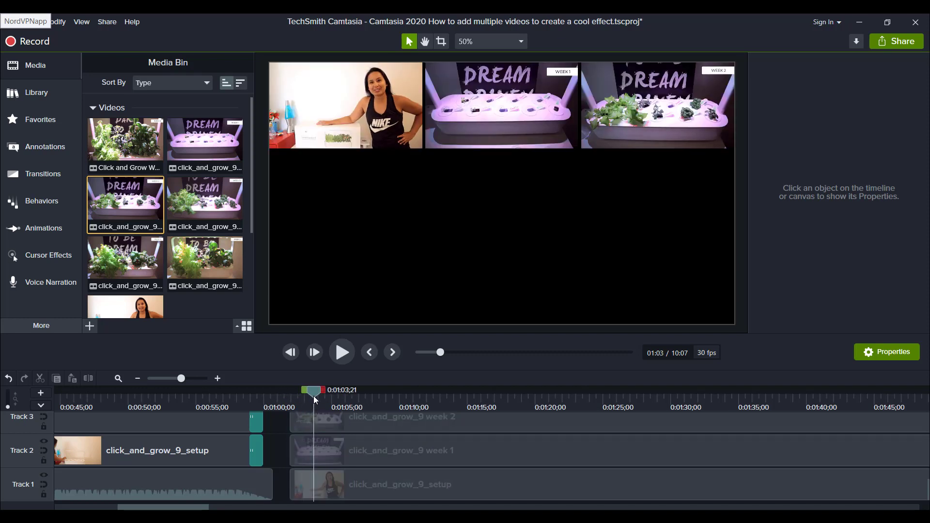
left_click(290, 448)
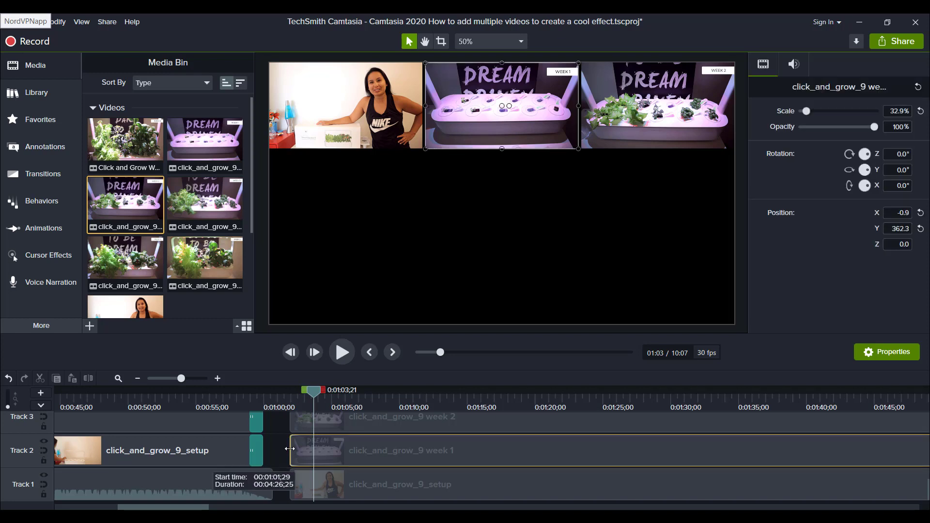
left_click_drag(298, 446, 315, 446)
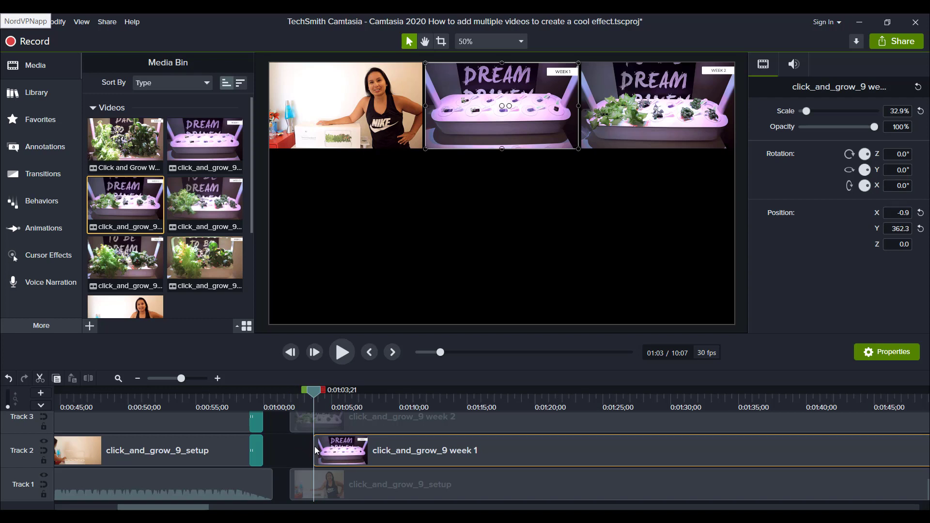
left_click_drag(317, 396, 349, 391)
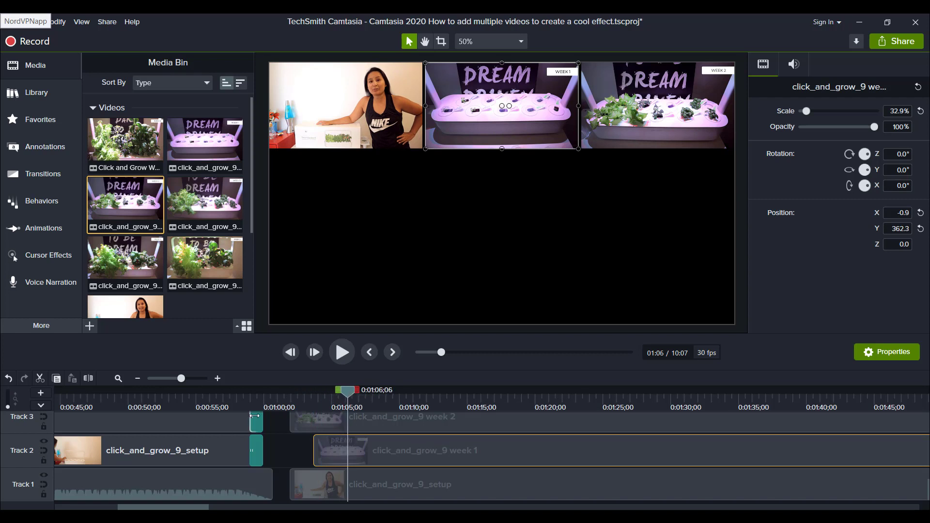
left_click_drag(291, 419, 352, 420)
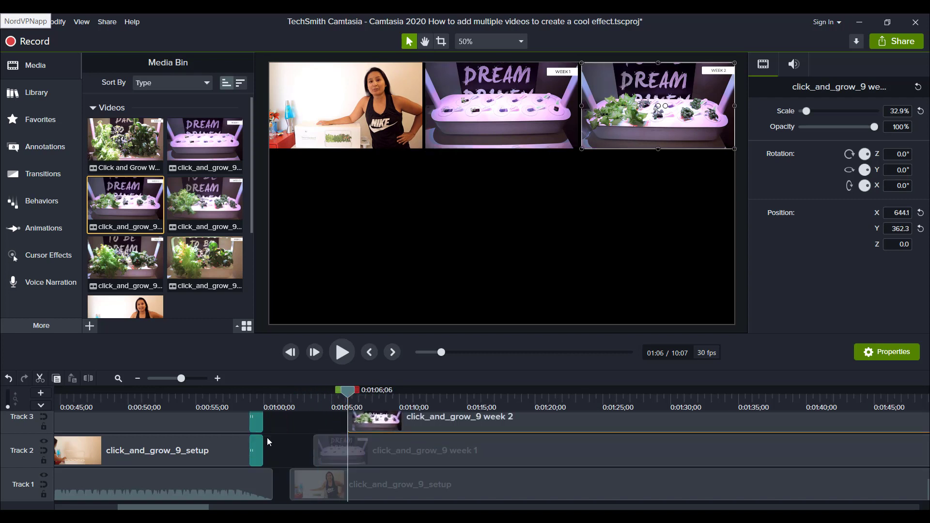
Step: Scrub back through the clips to check they appear one after another
left_click(294, 404)
left_click_drag(297, 402, 366, 416)
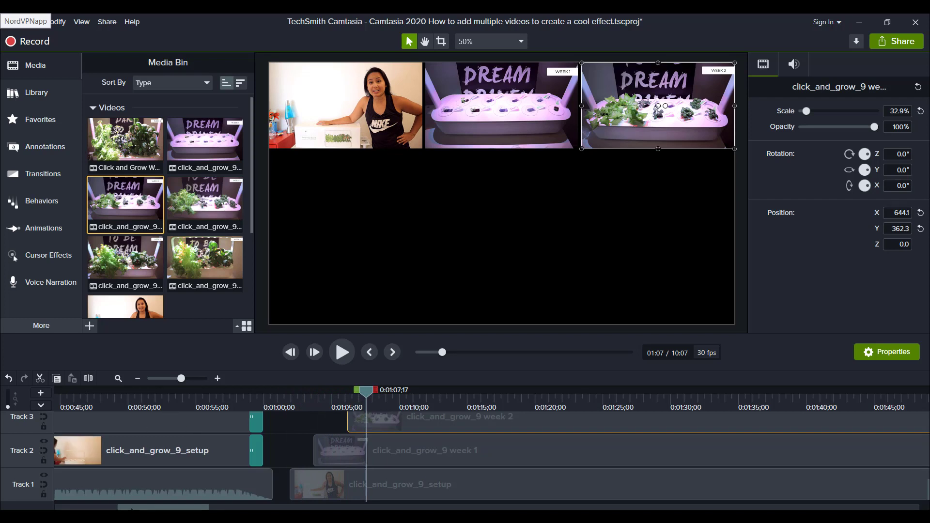
left_click_drag(132, 508, 69, 507)
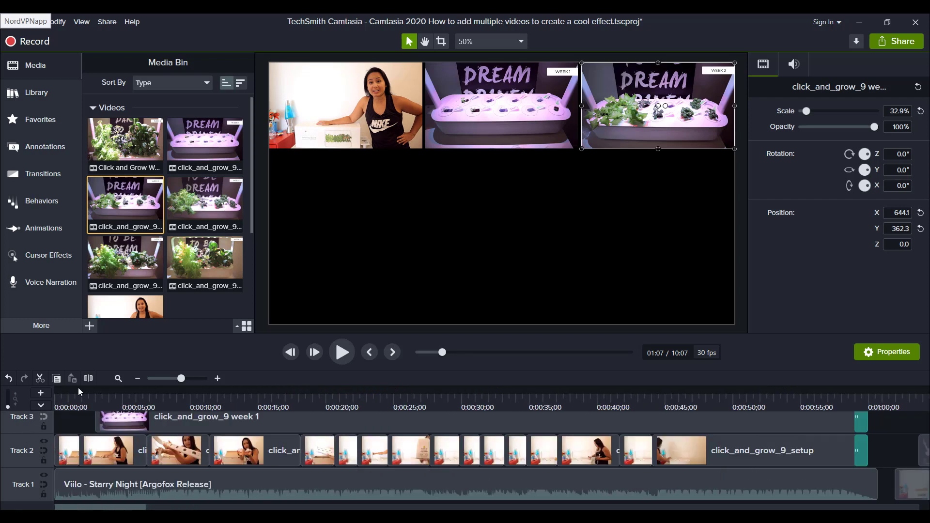
left_click_drag(81, 398, 225, 399)
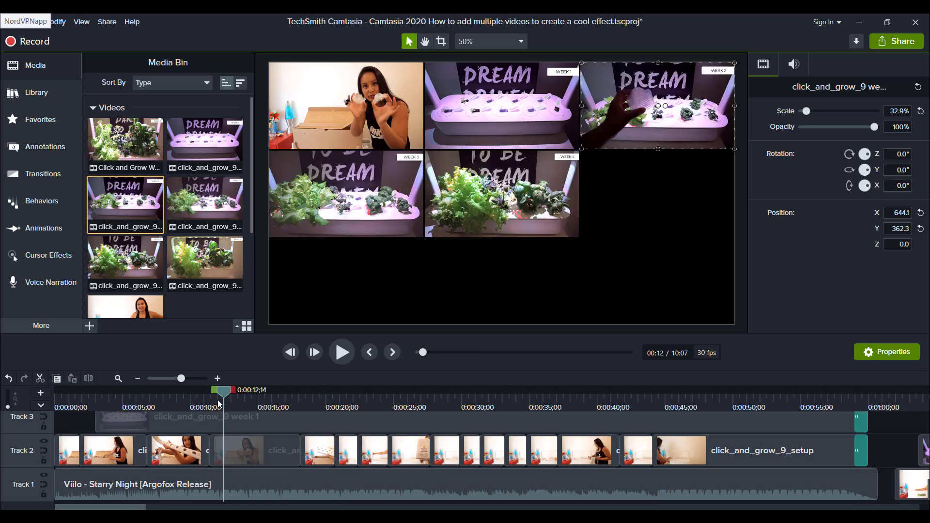
key("space")
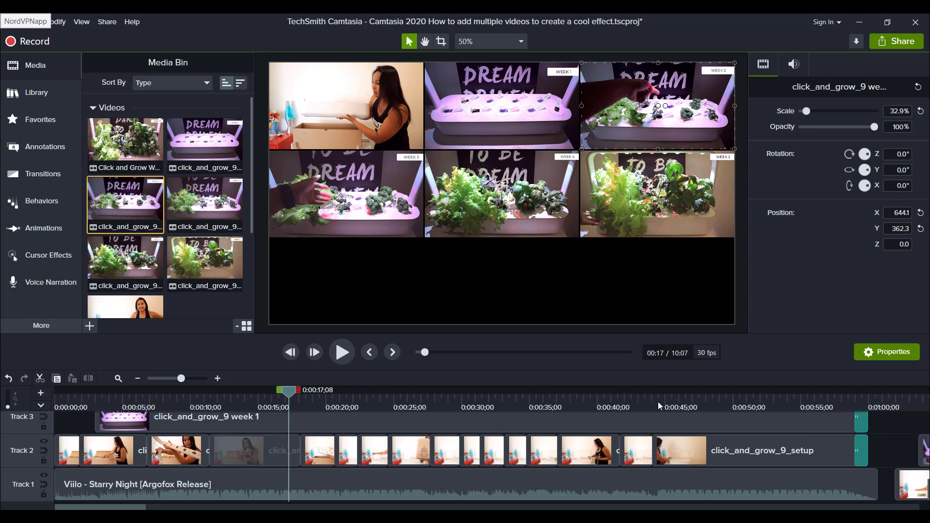
left_click(62, 398)
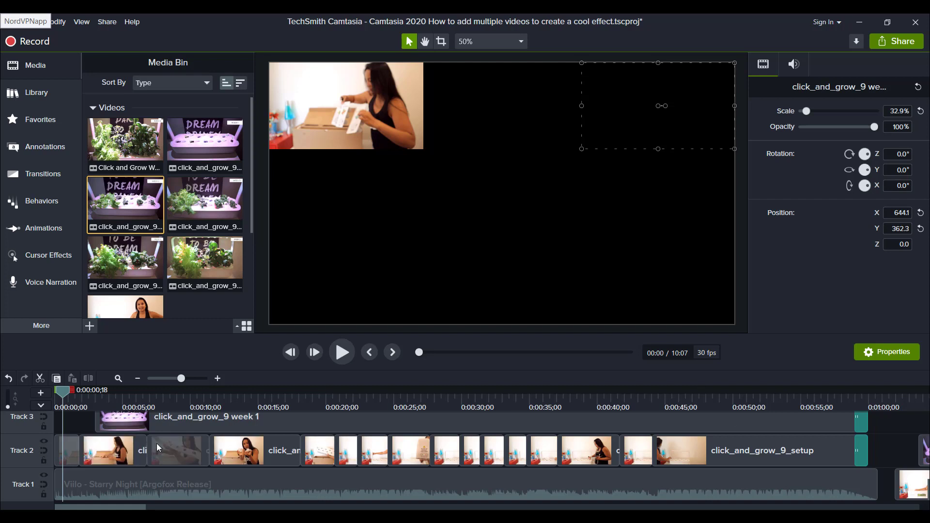
scroll(156, 443, "up", 2)
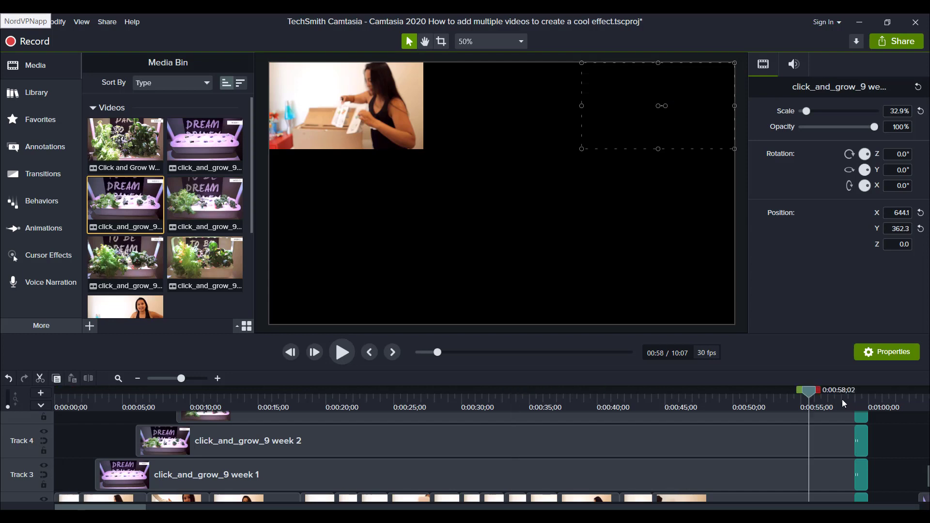
Step: Move the playhead to 0:59 and show the Favorites list with Fade through black
left_click_drag(842, 399, 856, 402)
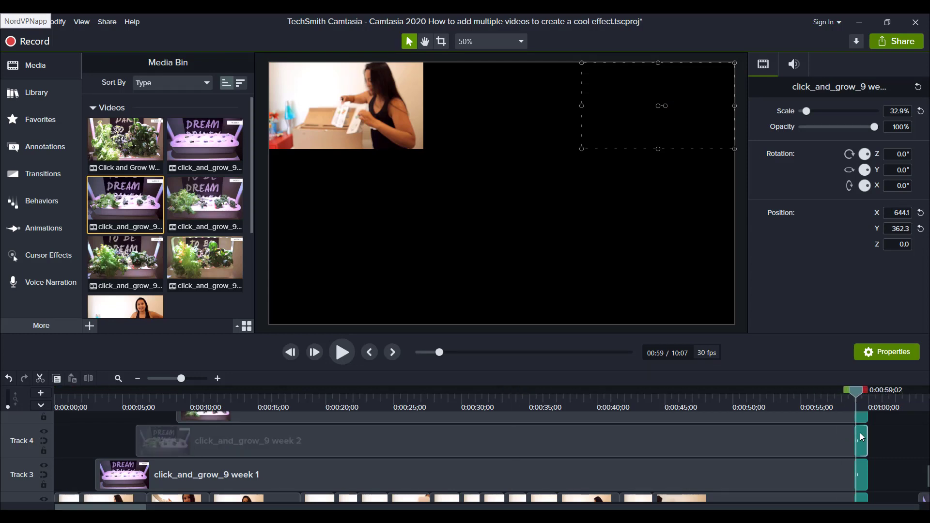
left_click(24, 124)
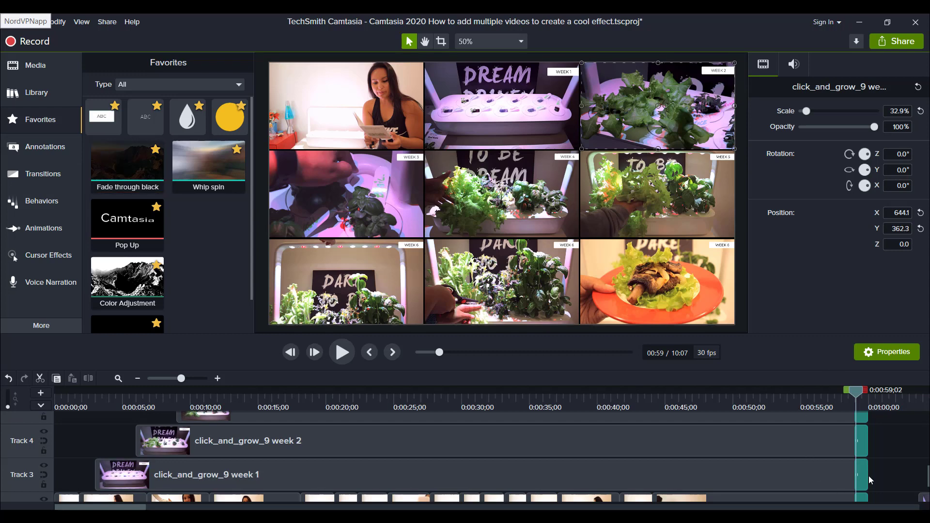
scroll(868, 476, "up", 6)
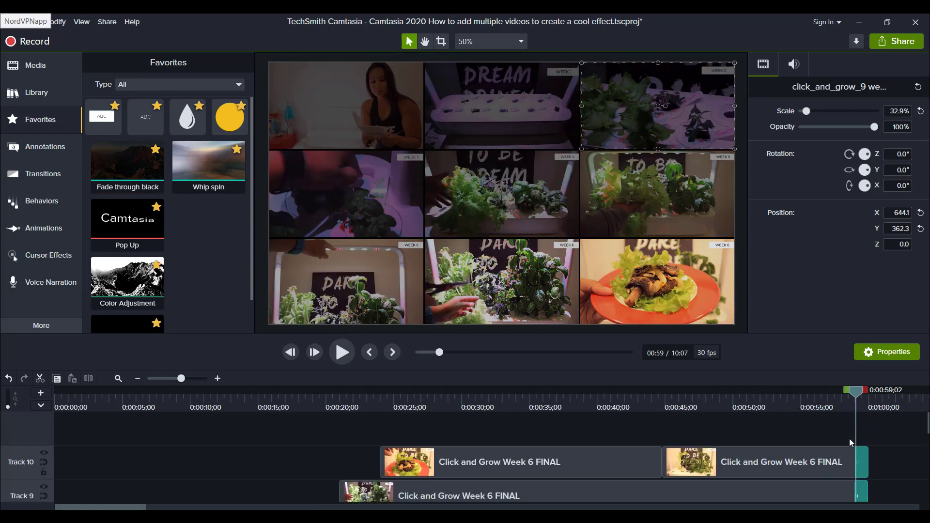
scroll(849, 438, "down", 7)
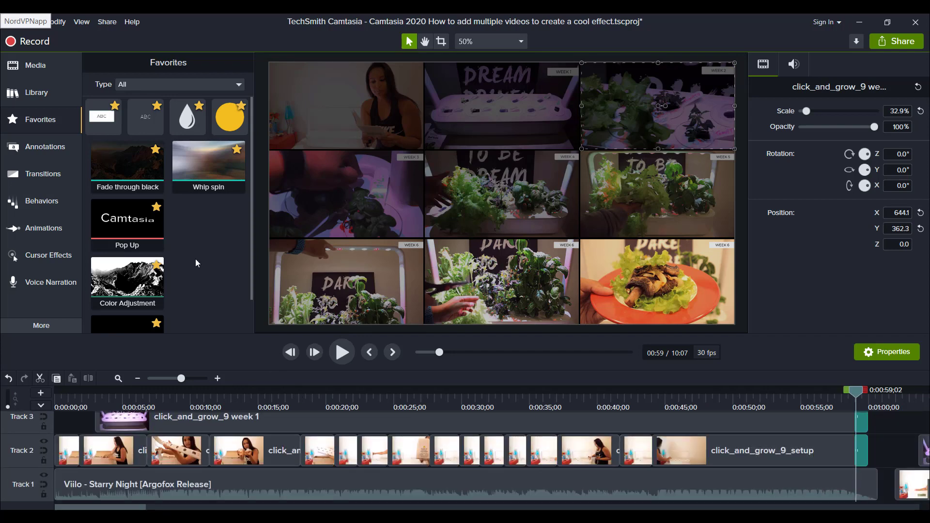
left_click(34, 175)
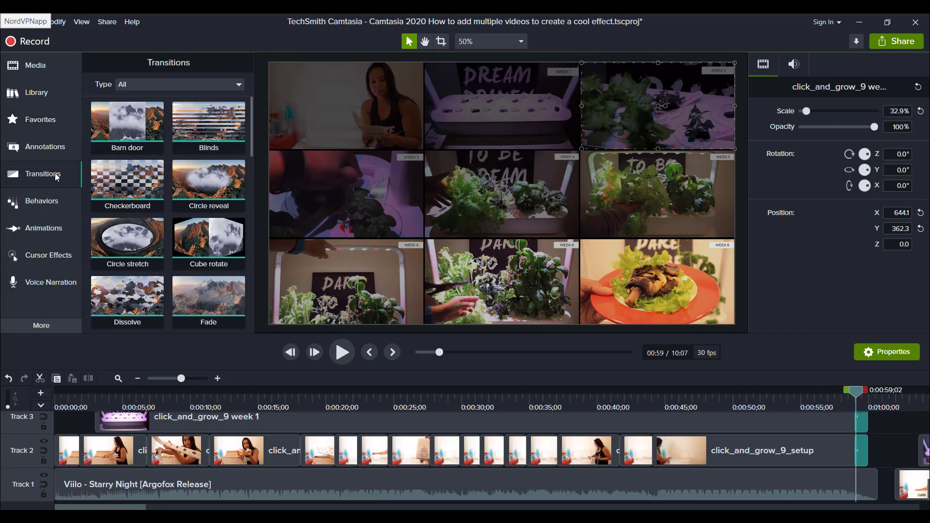
scroll(152, 225, "down", 2)
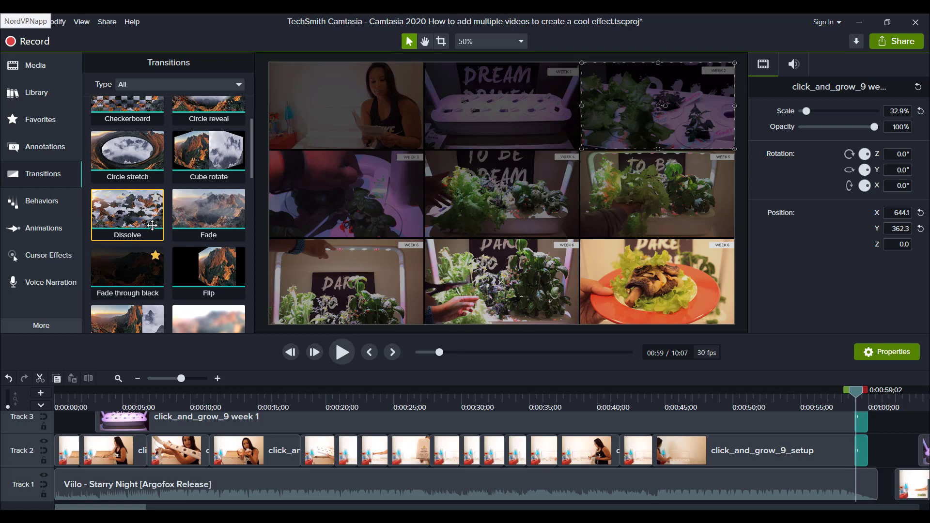
scroll(152, 225, "down", 1)
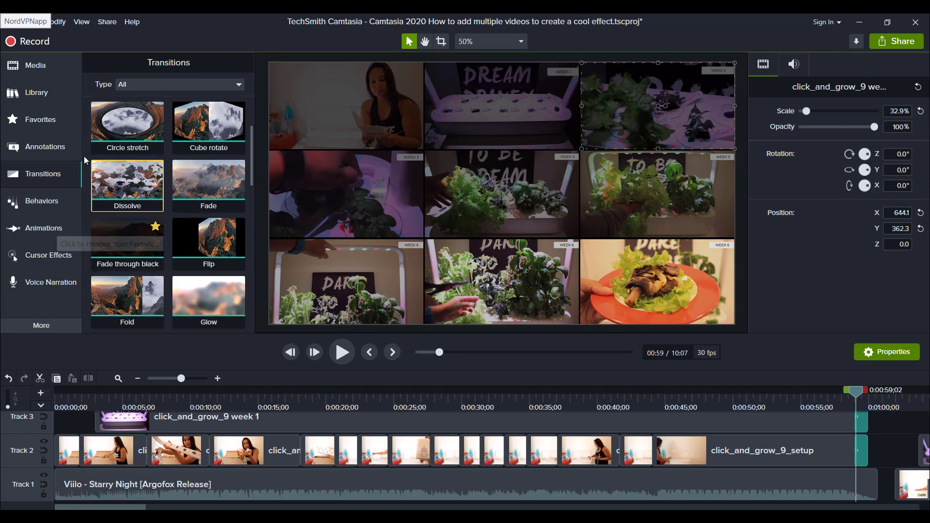
left_click(21, 130)
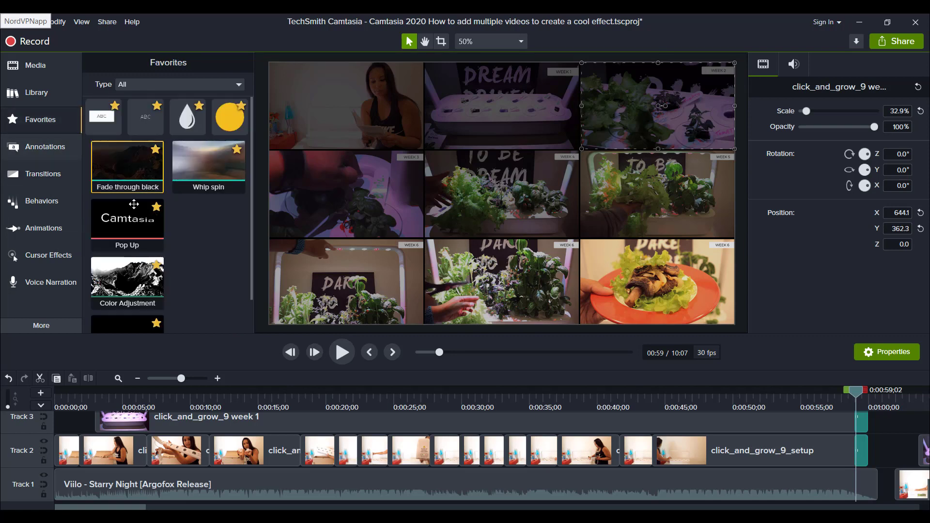